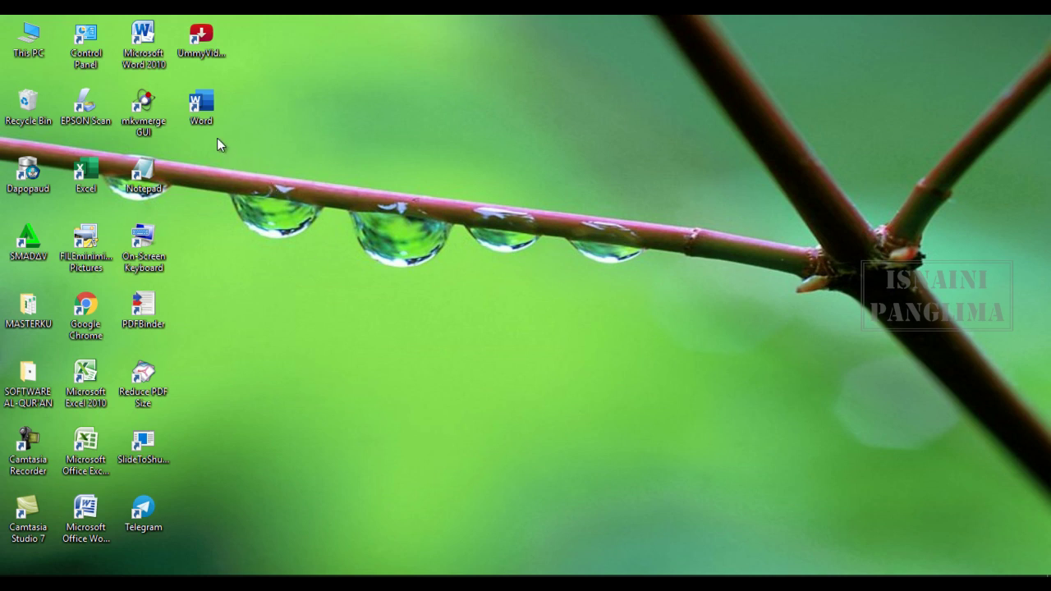
Step: Launch Excel from the desktop shortcut to an empty Book1 sheet, then minimize it
right_click(294, 142)
click(347, 194)
double_click(90, 183)
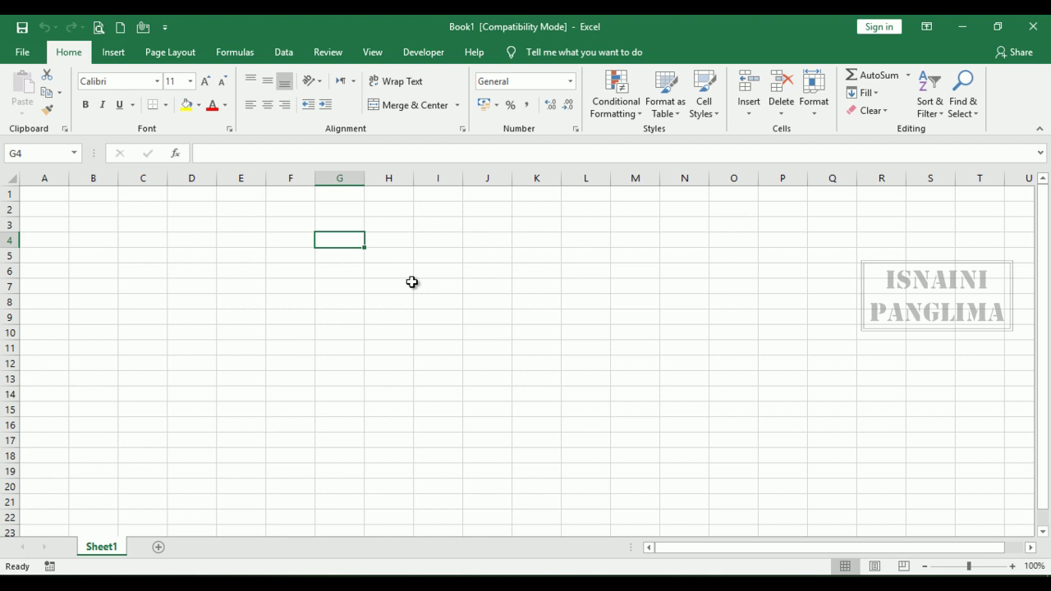
click(447, 278)
click(346, 282)
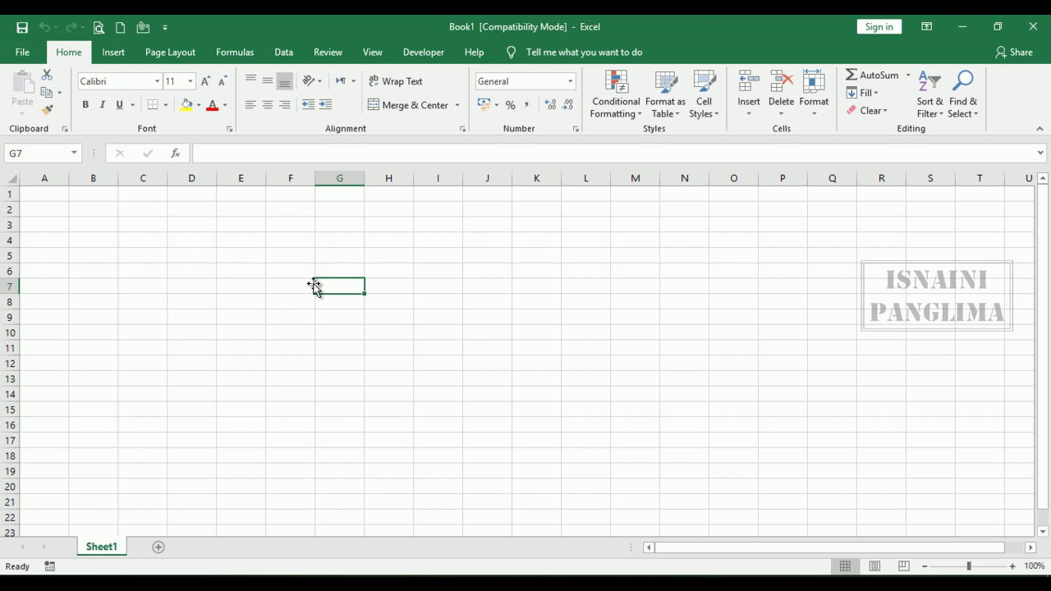
click(958, 27)
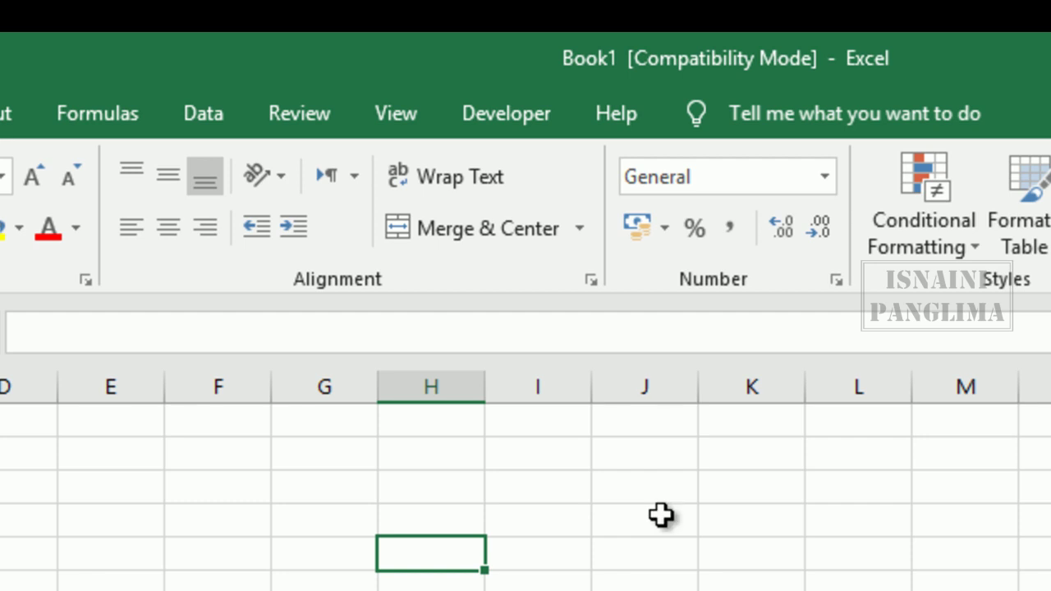
Step: Through Developer > Excel Add-ins, load Addin UrutkanData from Desktop\MASTERKU, replacing the existing copy
click(517, 114)
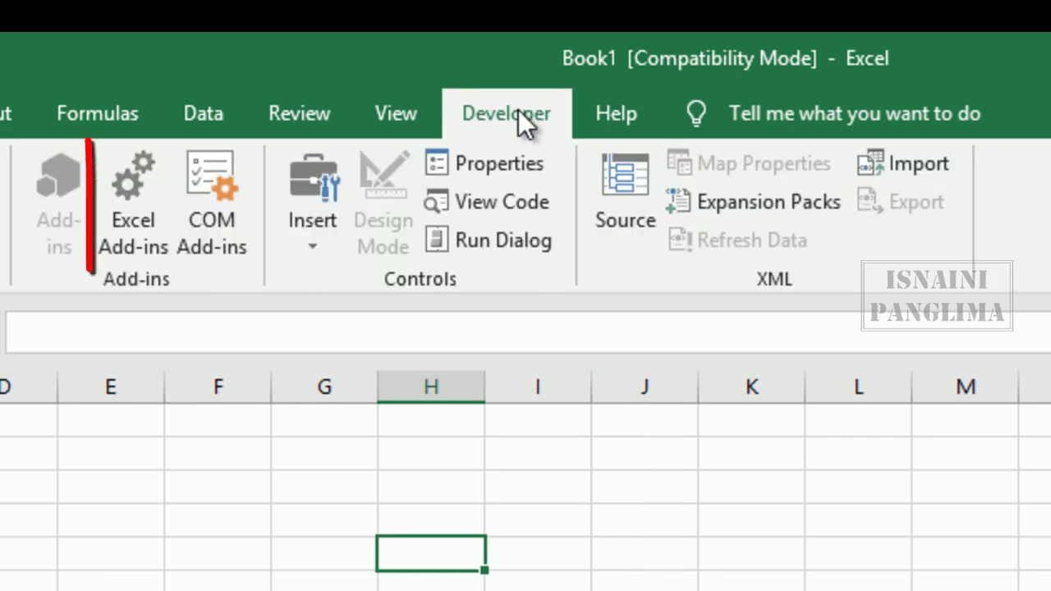
click(140, 194)
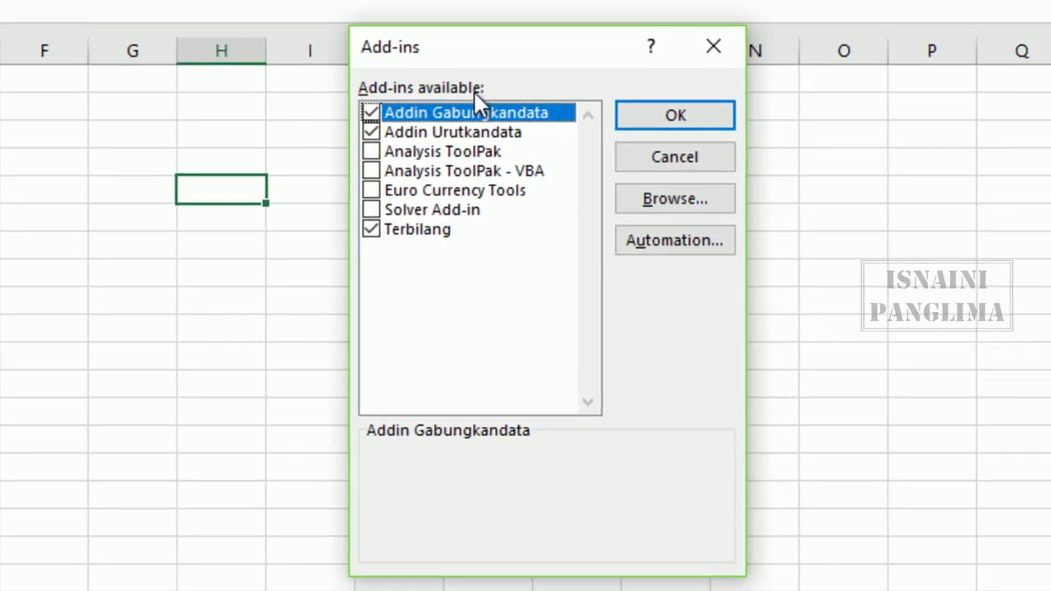
click(371, 133)
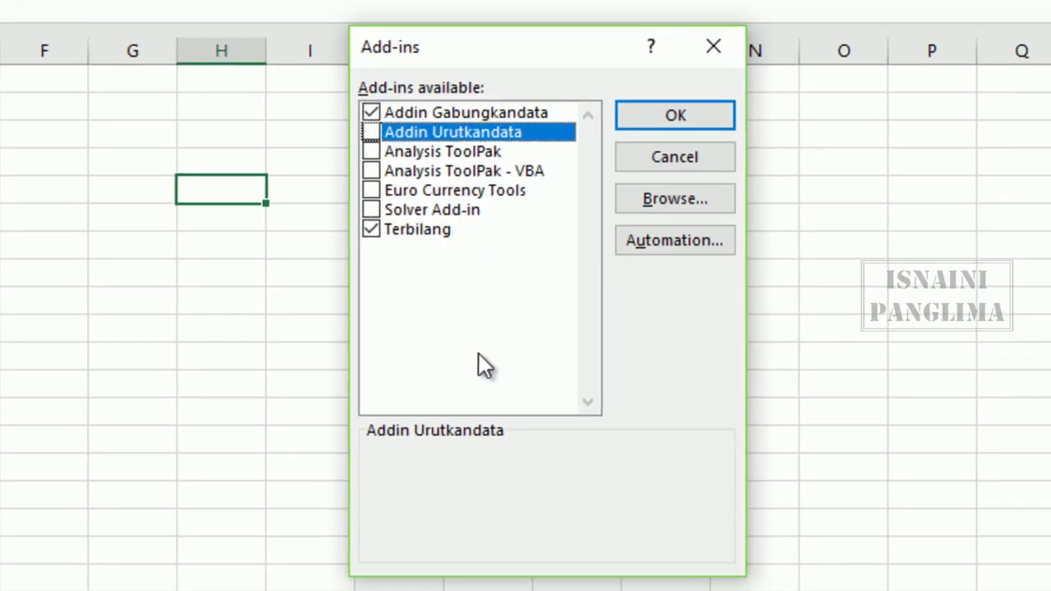
click(677, 198)
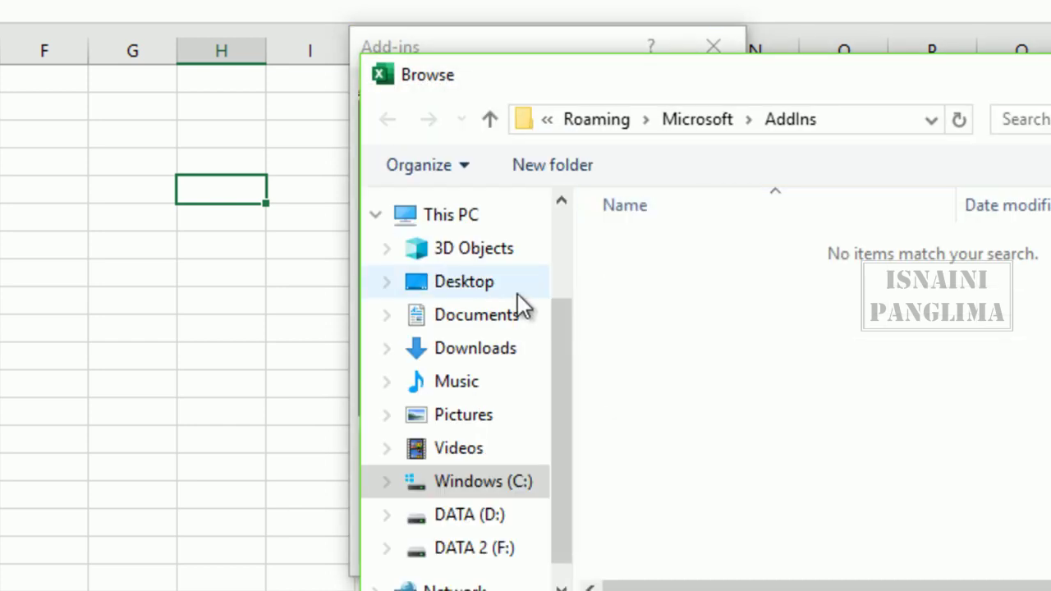
click(483, 286)
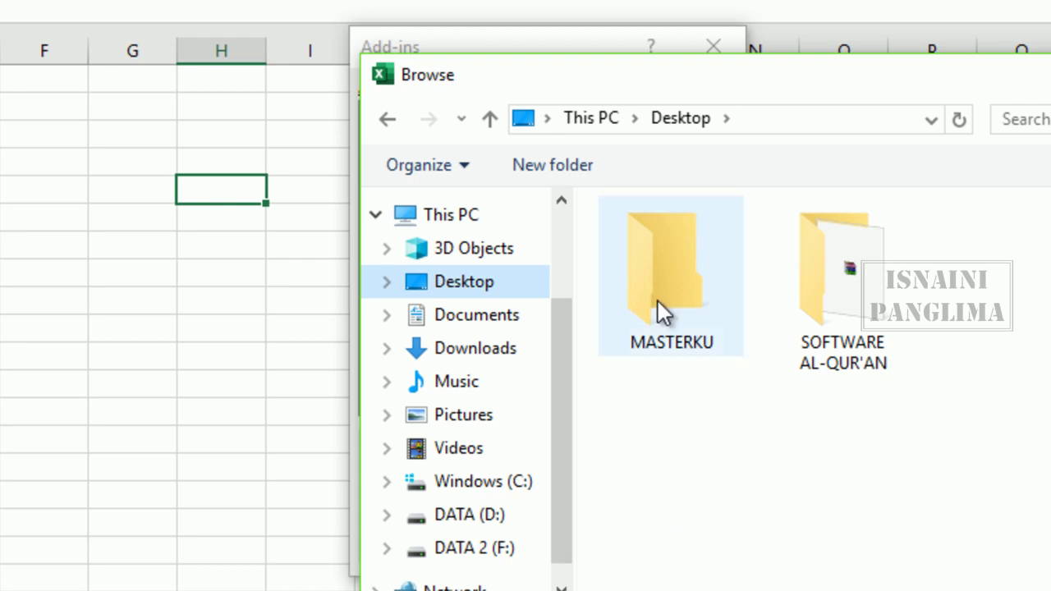
click(655, 268)
double_click(655, 268)
click(667, 278)
click(732, 504)
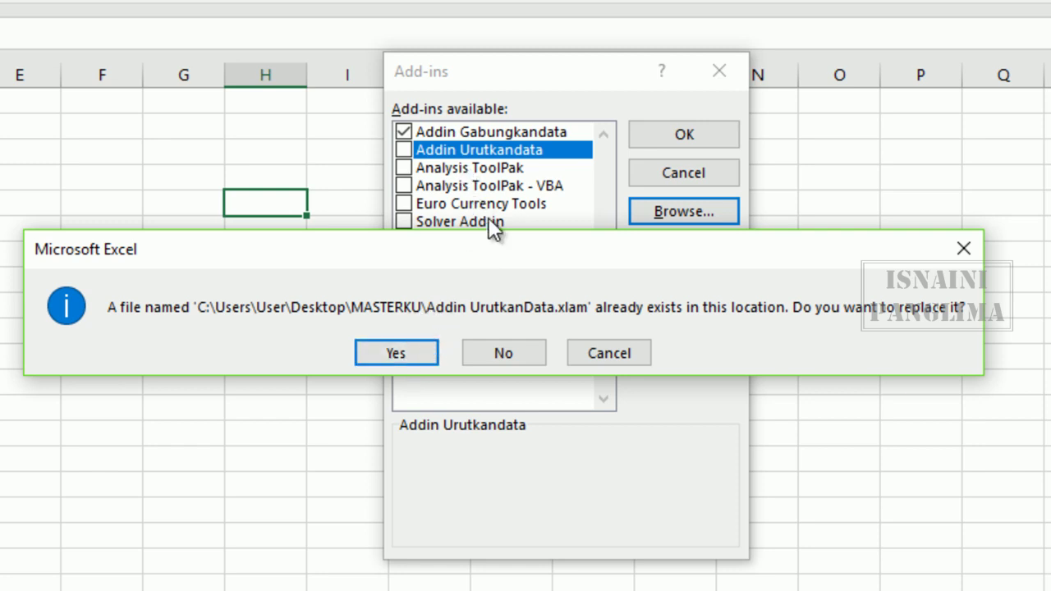
click(402, 358)
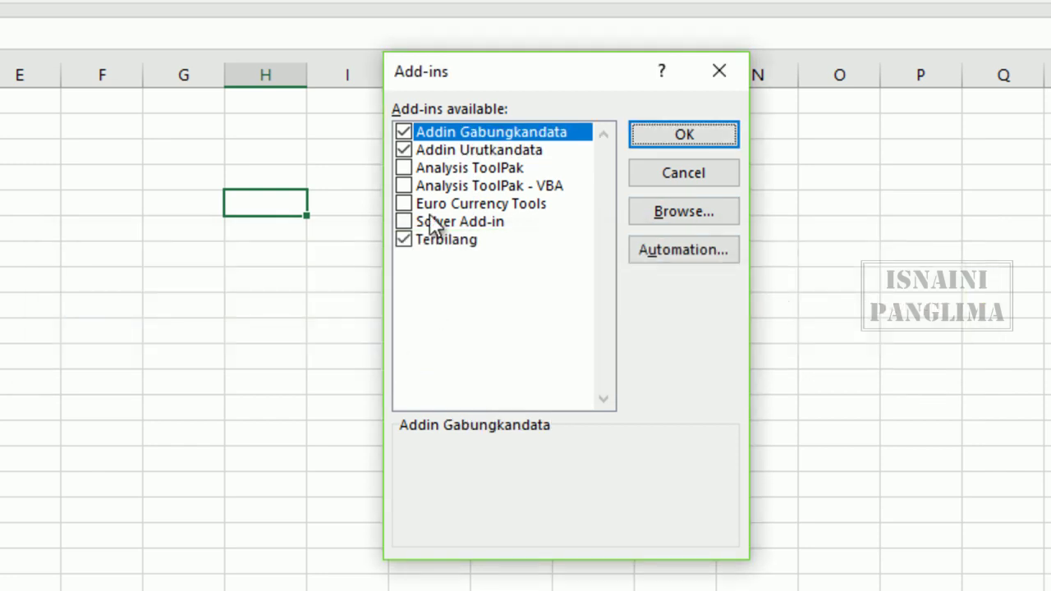
Step: Close the Add-ins dialog and enter 2, 3, 4, 5, 6, 7, 8, 9, 22, 34 into D3:D12
click(692, 138)
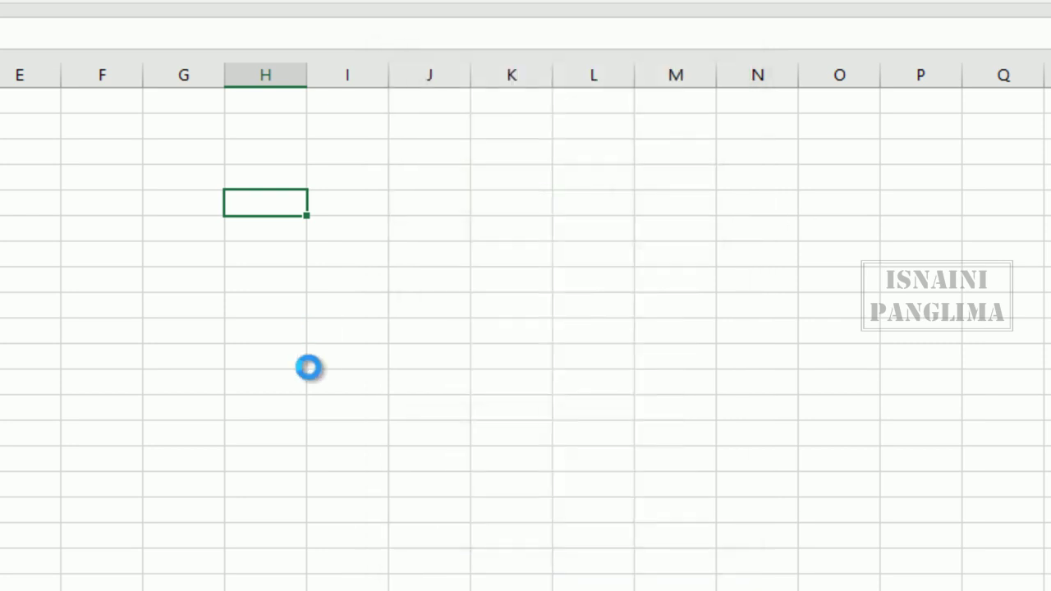
click(8, 148)
click(80, 157)
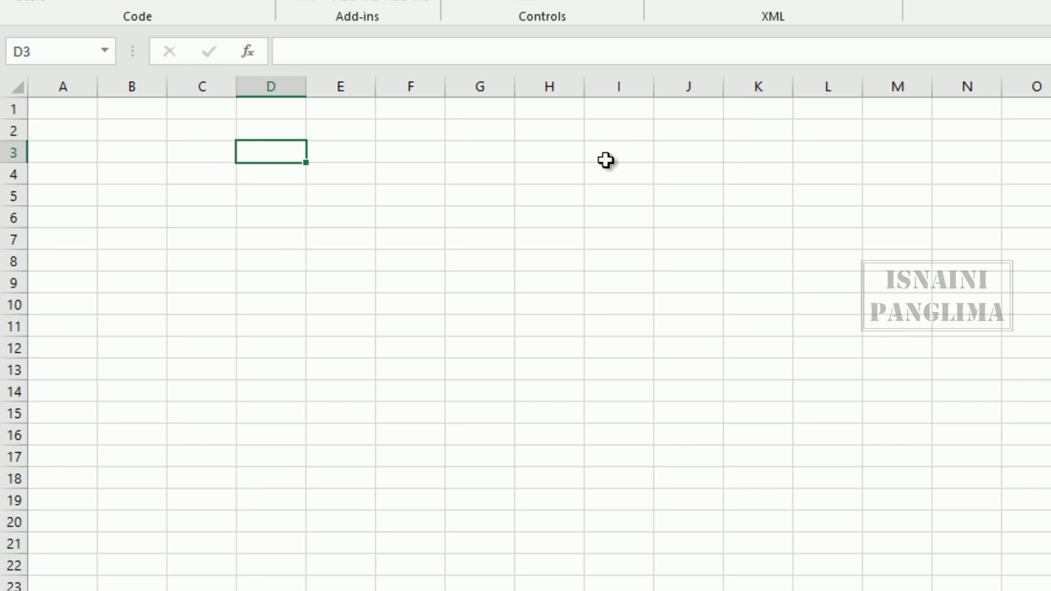
text(2 3 4 5 6 7 )
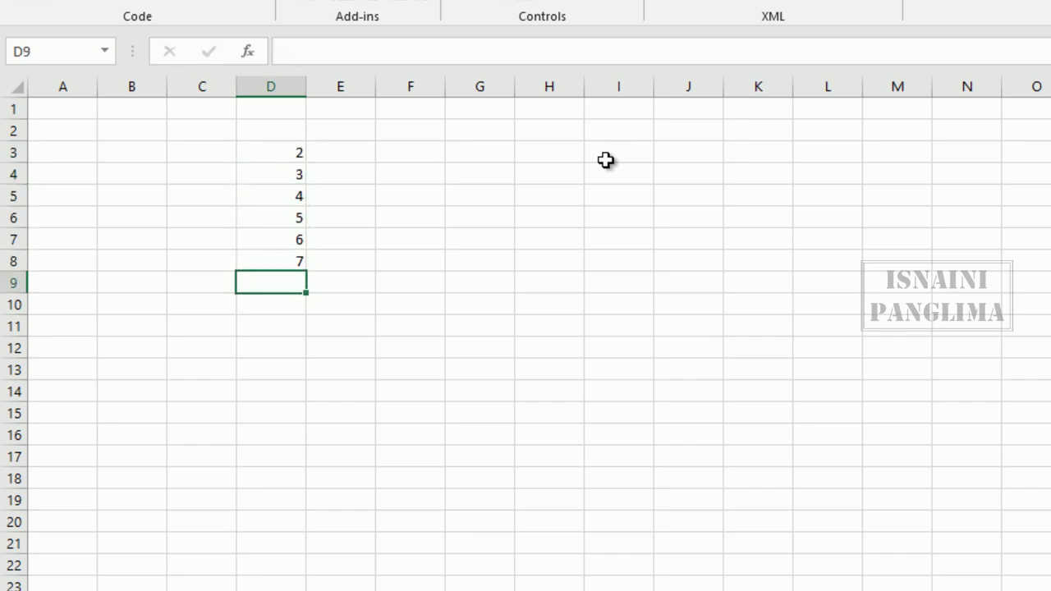
text(8 9 22 34 =)
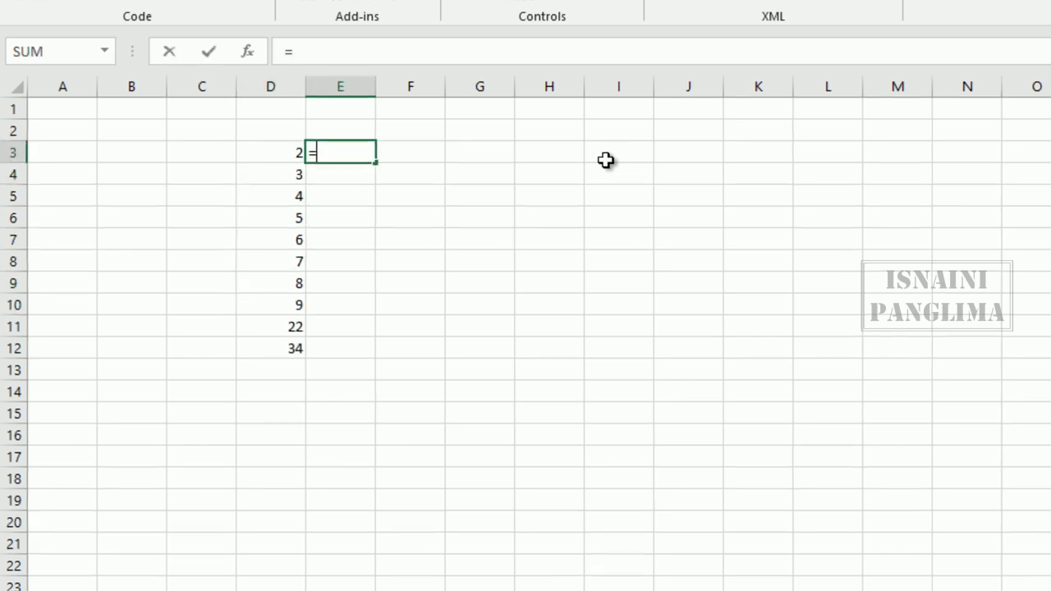
text(uru)
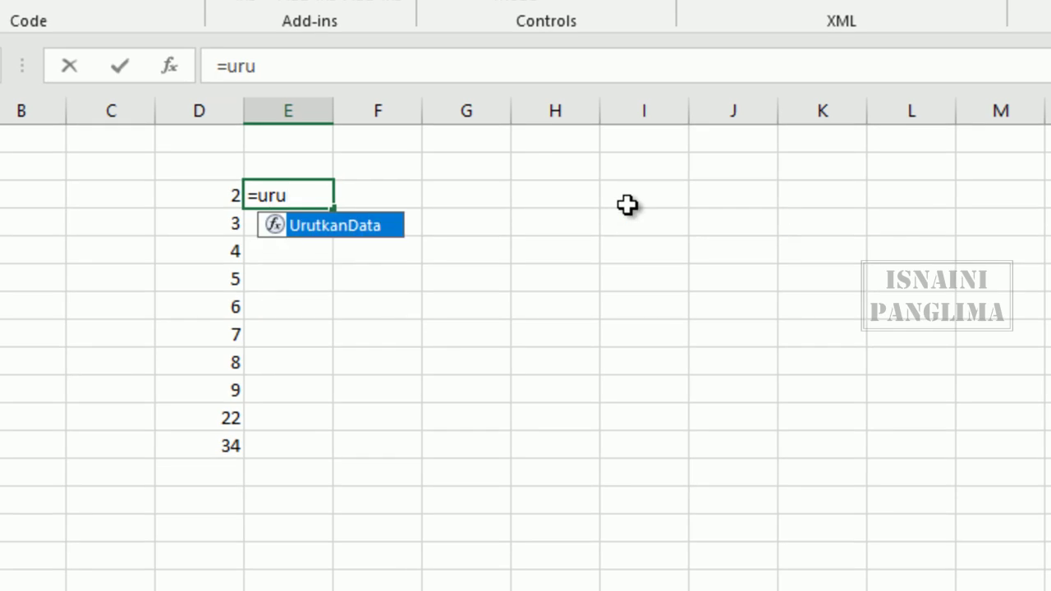
Step: Start =UrutkanData(D3;D3:D12) in E3, then discard the unfinished formula with Esc
key(Tab)
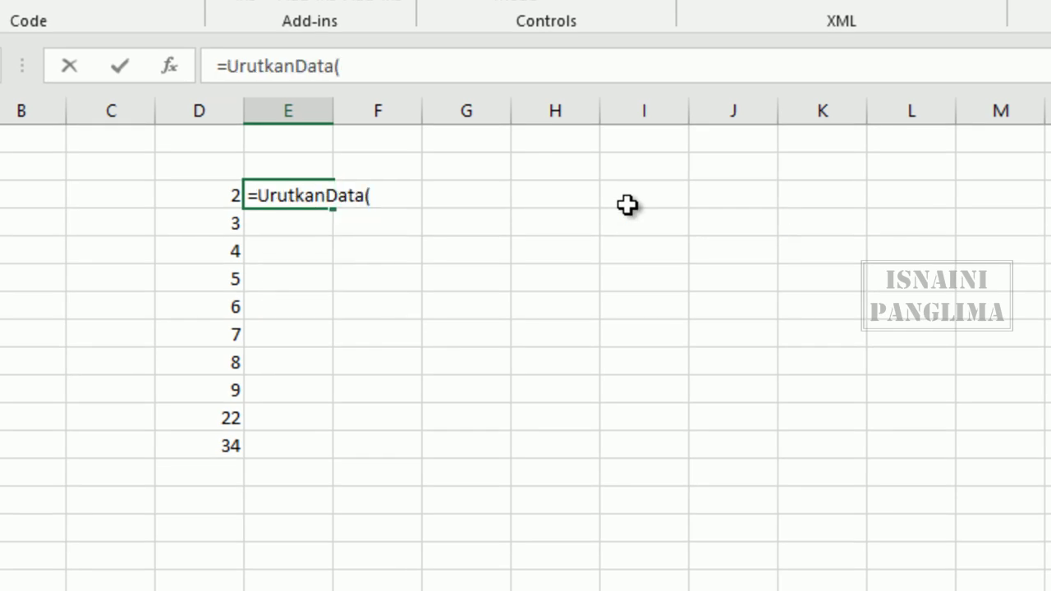
click(215, 194)
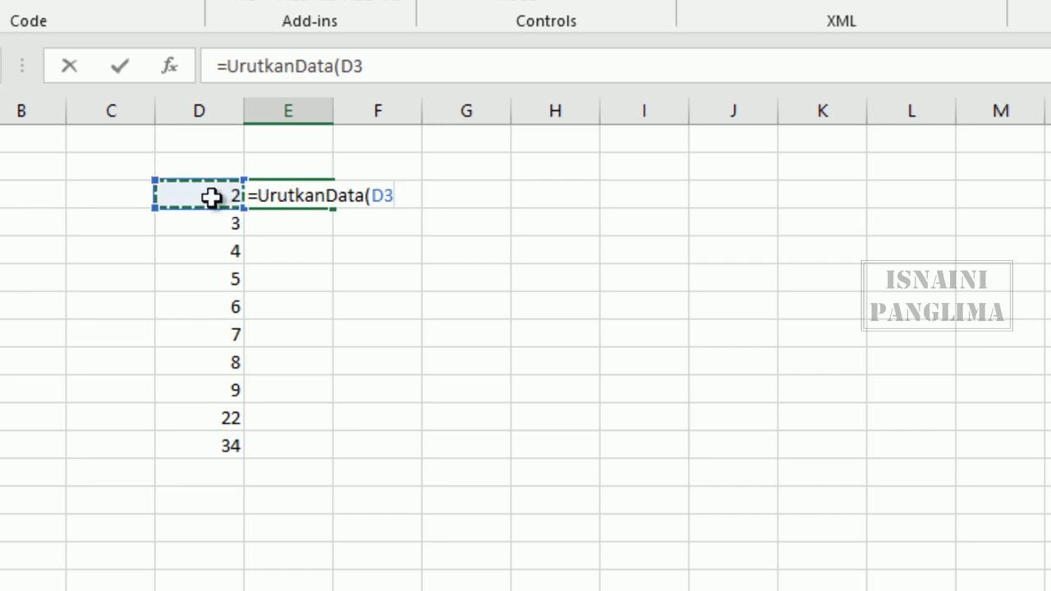
text(;)
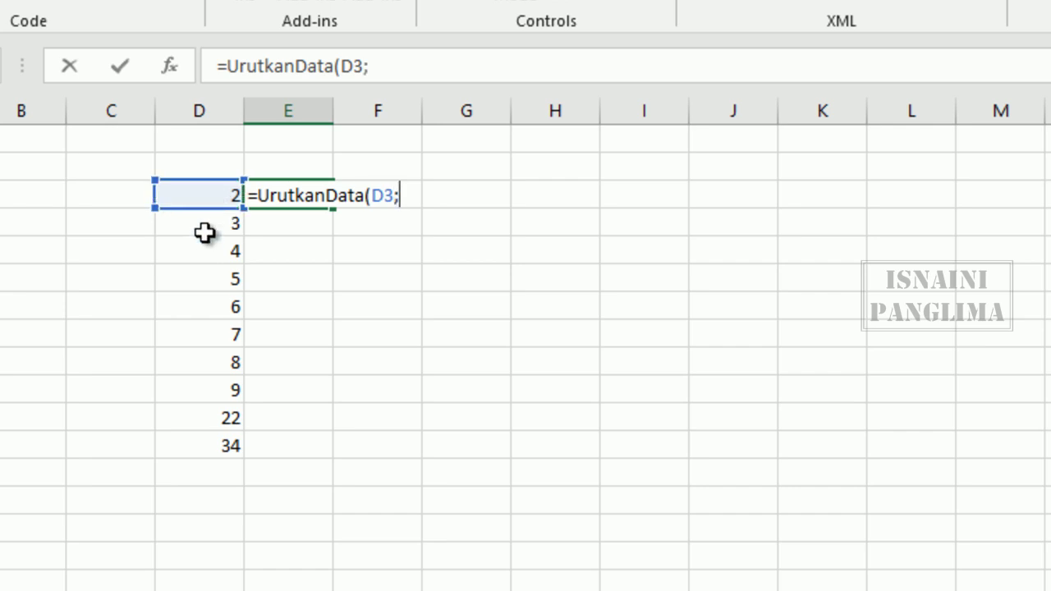
drag(211, 193, 213, 443)
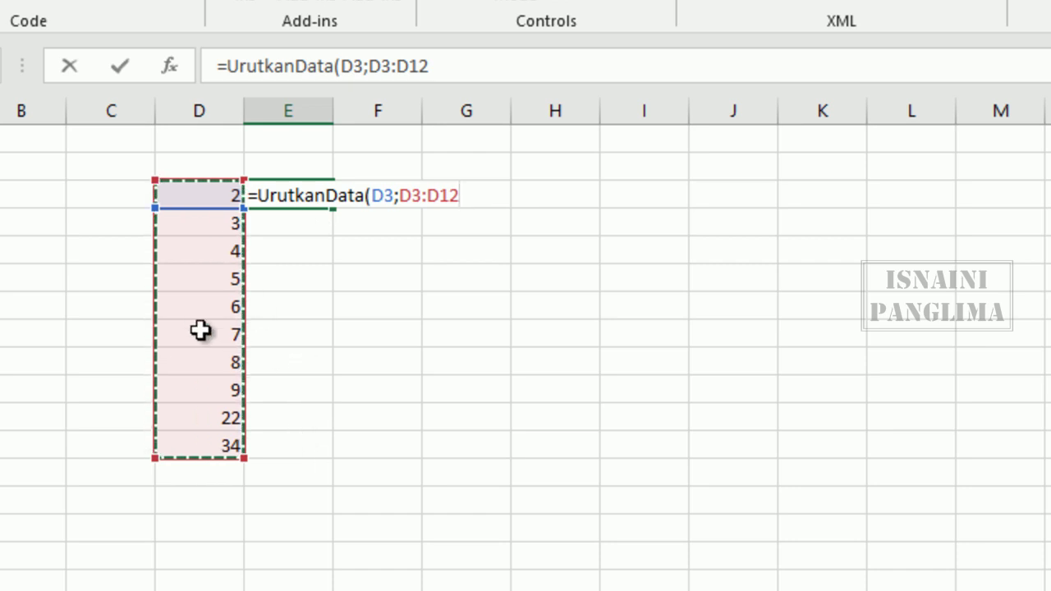
text())
key(BackSpace)
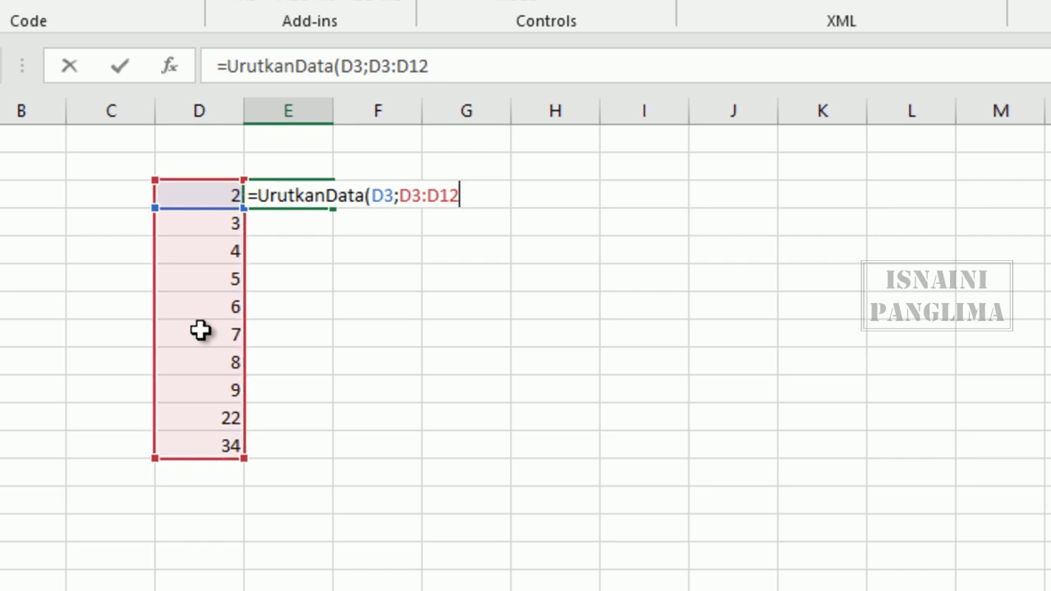
key(F4)
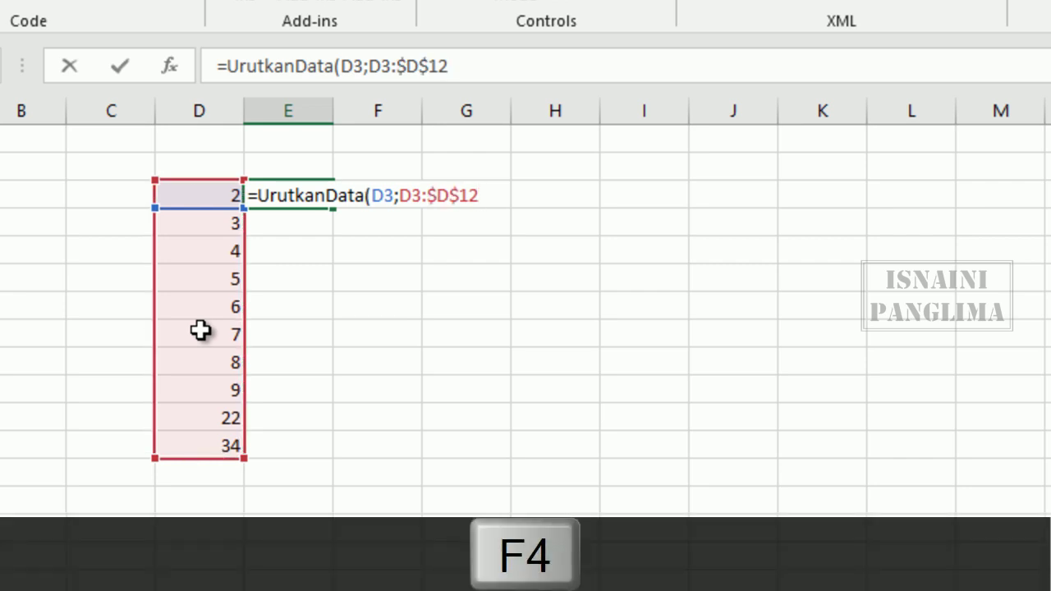
key(Escape)
Step: Enter =UrutkanData(D3;$D$3:$D$12) in E3
text(=urut)
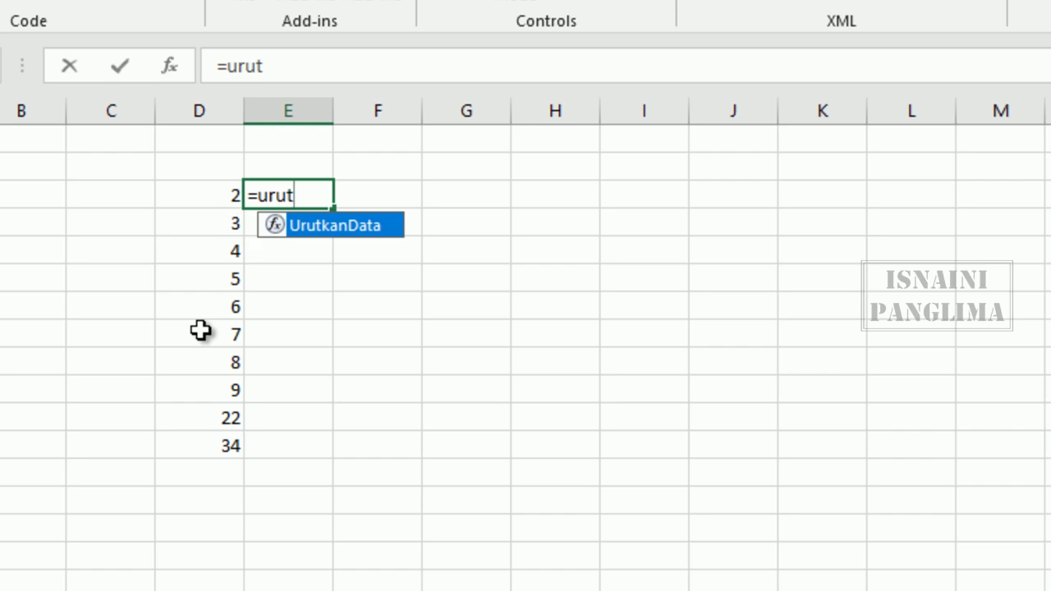
key(Tab)
click(219, 199)
text(;)
drag(219, 200, 233, 450)
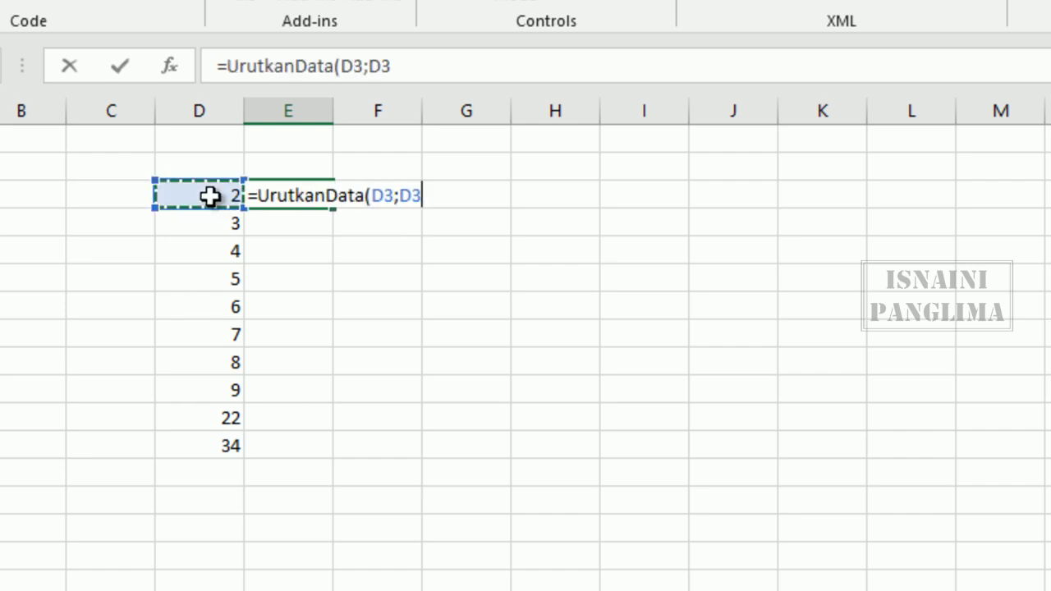
key(F4)
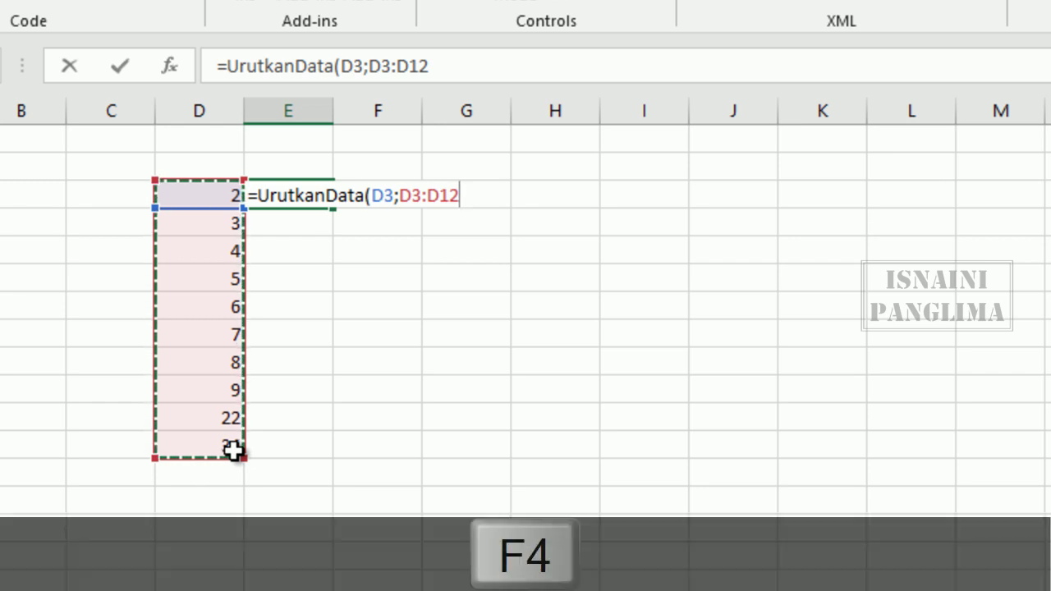
text())
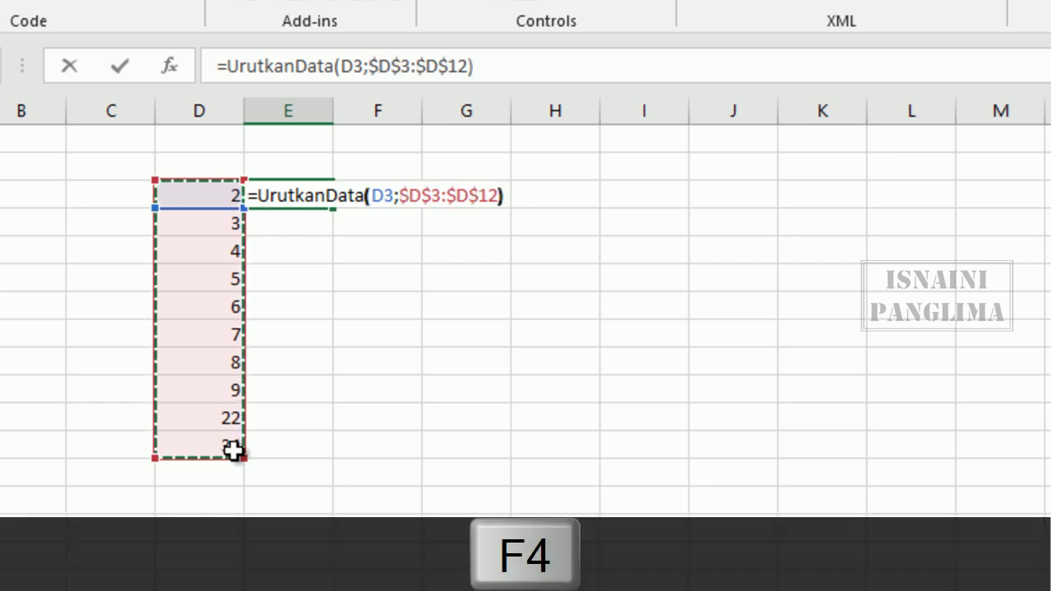
key(Return)
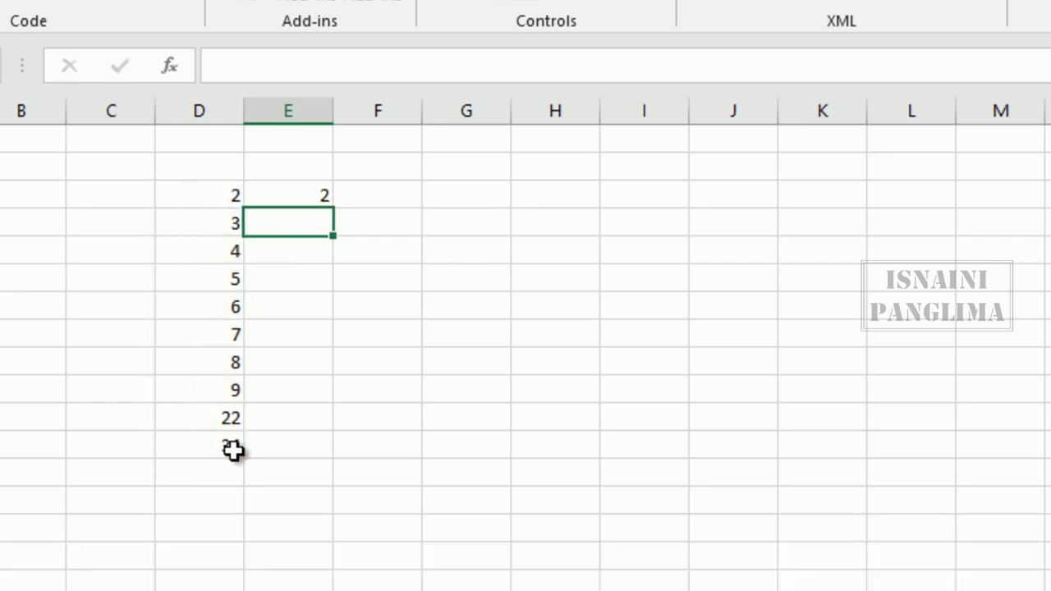
Step: Fill E3's formula down to E12 and change D7 to 1 so column E re-sorts
click(292, 197)
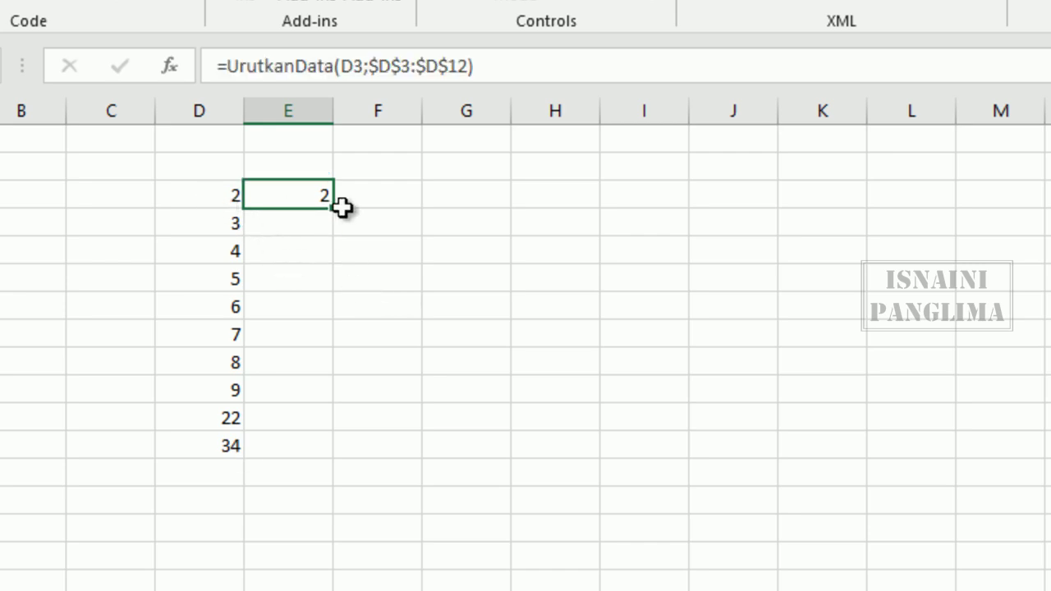
drag(335, 212, 342, 453)
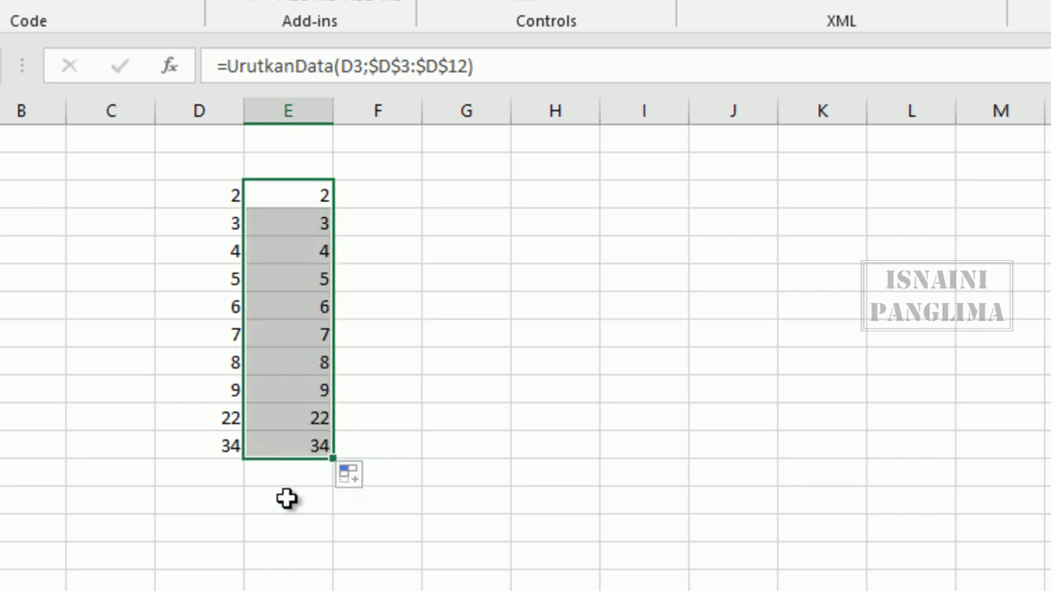
click(220, 305)
text(1)
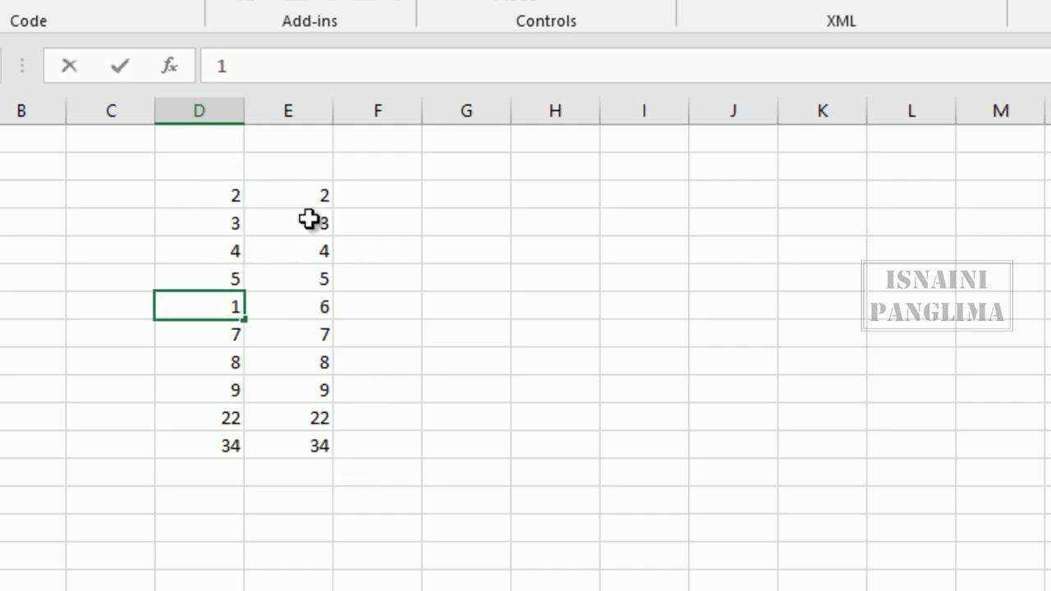
click(349, 195)
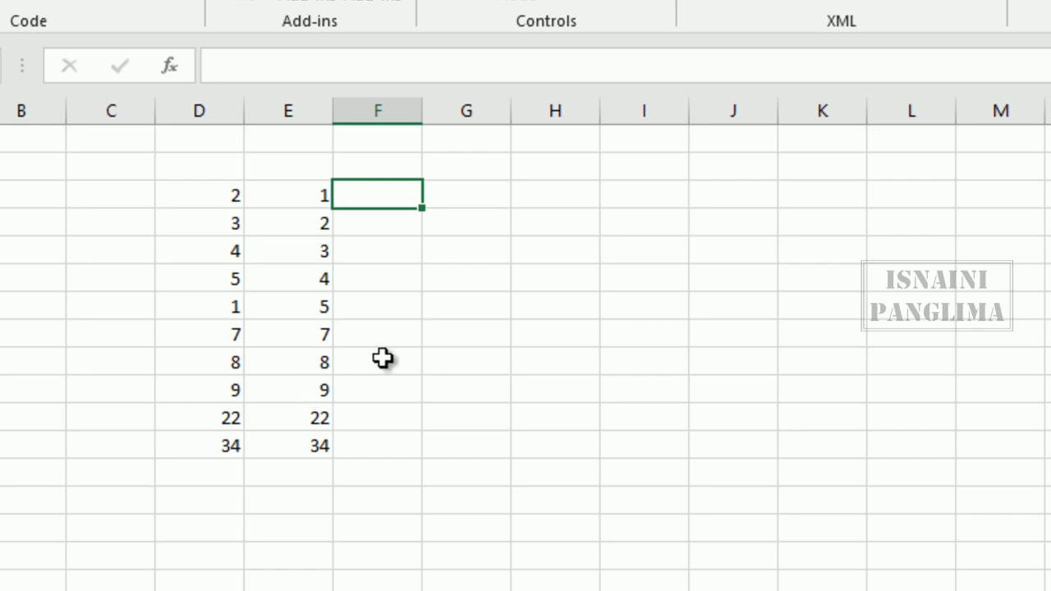
click(477, 160)
click(544, 166)
click(469, 171)
Step: Enter =RANDBETWEEN(3;25) in G2 and fill it down to G21
text(=)
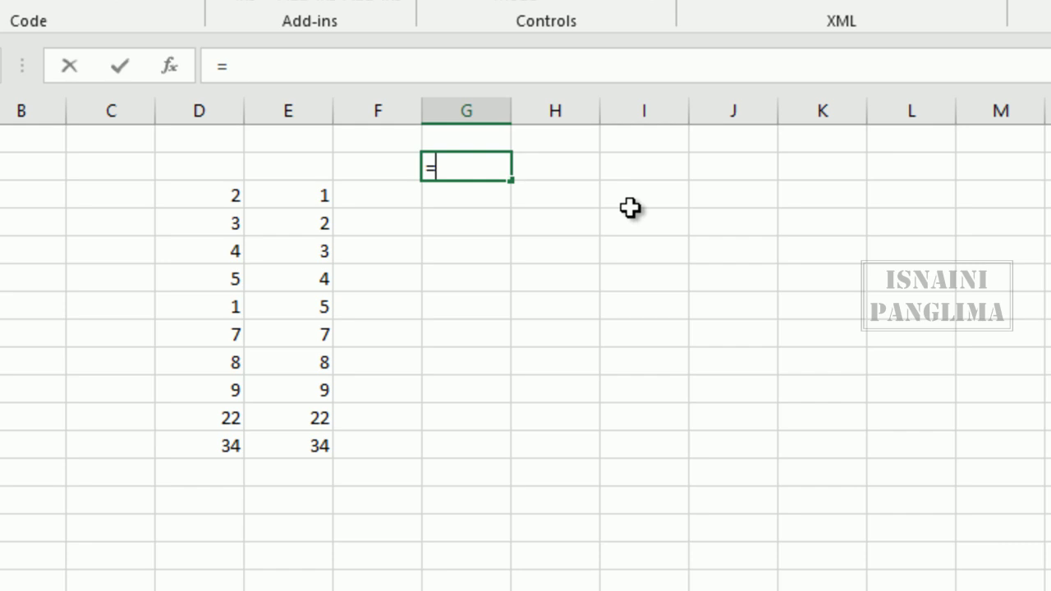
text(rand)
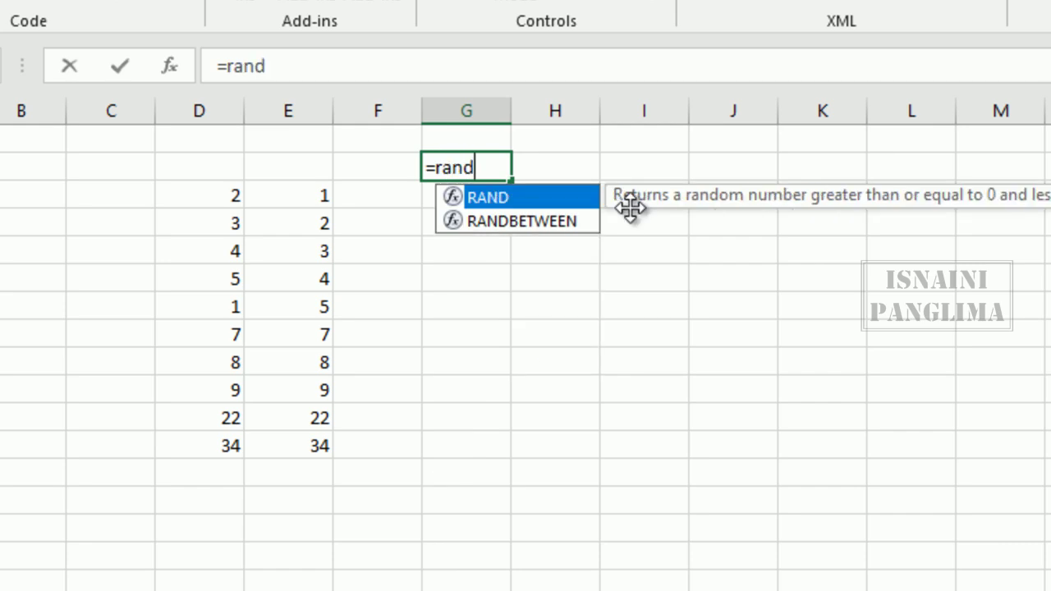
key(Down)
key(Tab)
text(3;25)
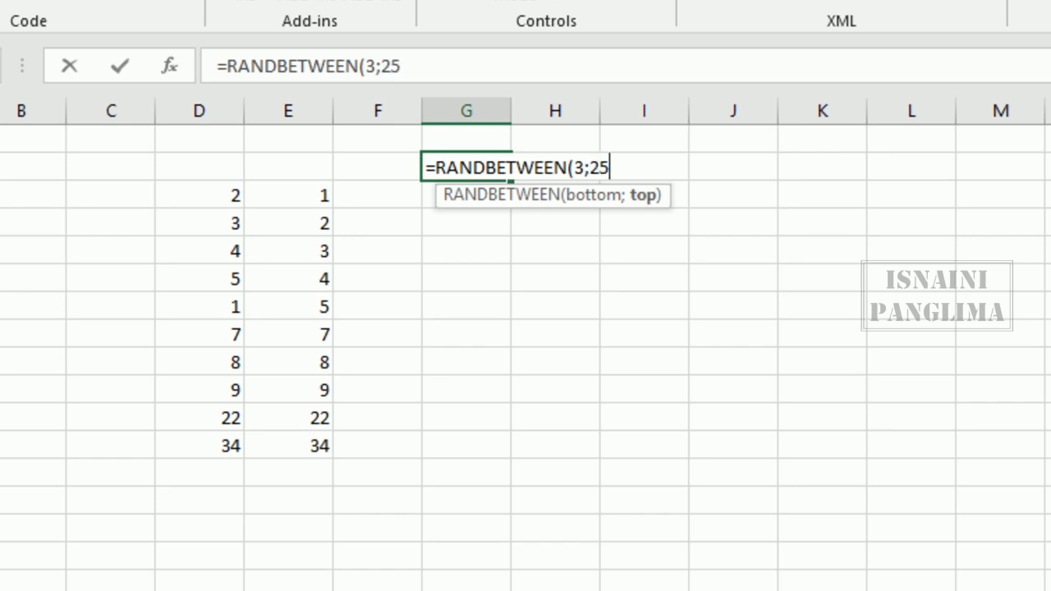
text())
key(Return)
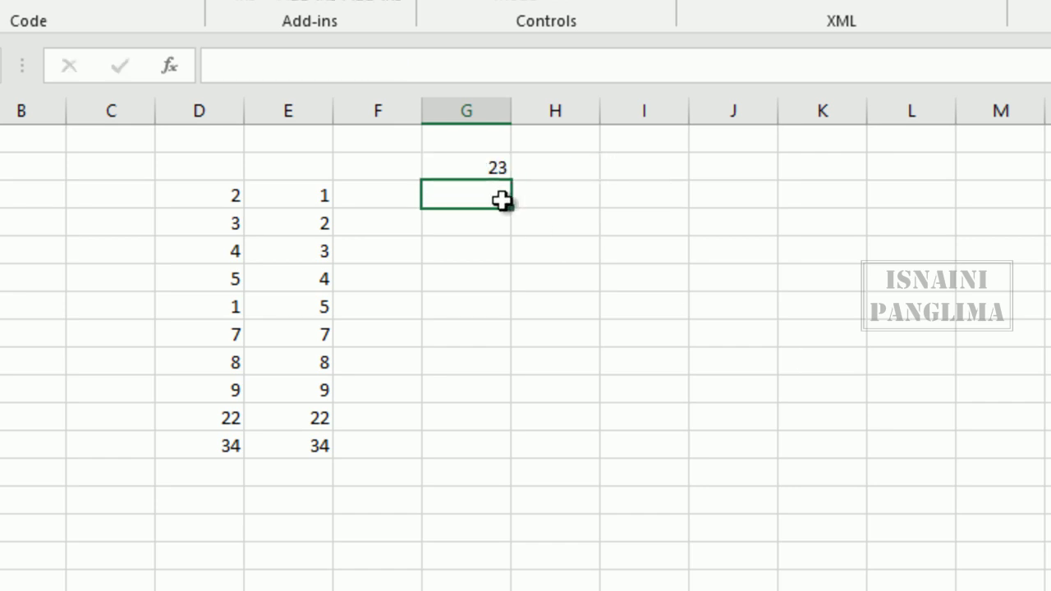
click(462, 165)
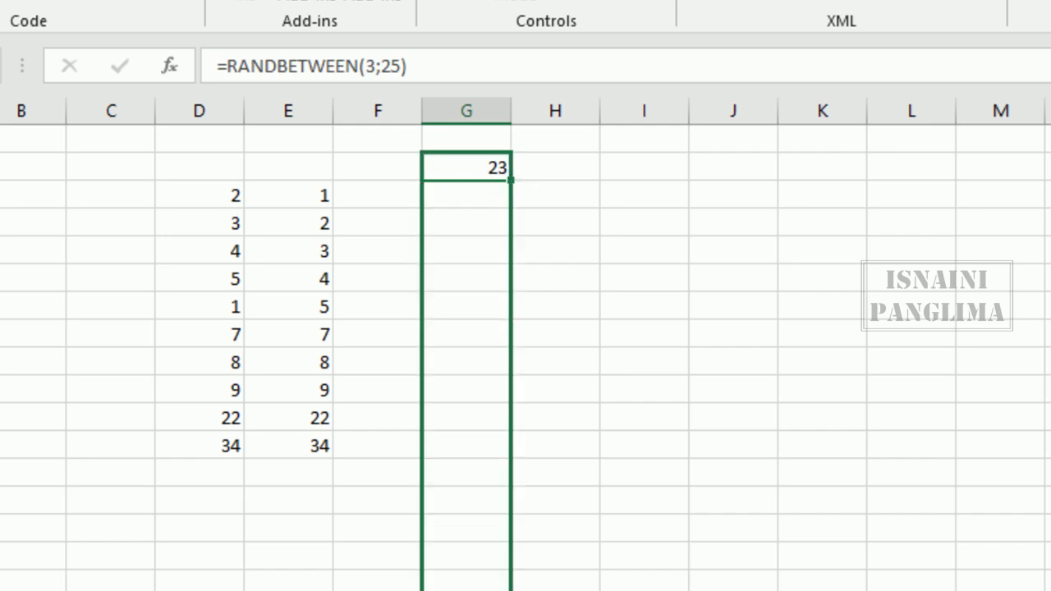
drag(513, 183, 492, 584)
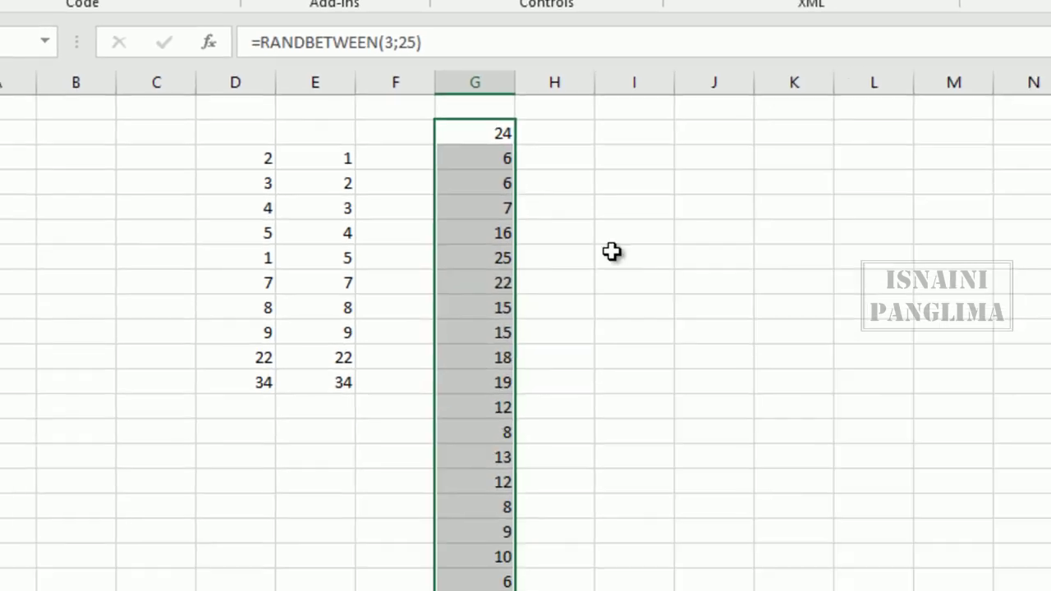
Step: Enter =UrutkanData(G2;$G$2:$G$21) in H2 and fill it down to H21
click(569, 112)
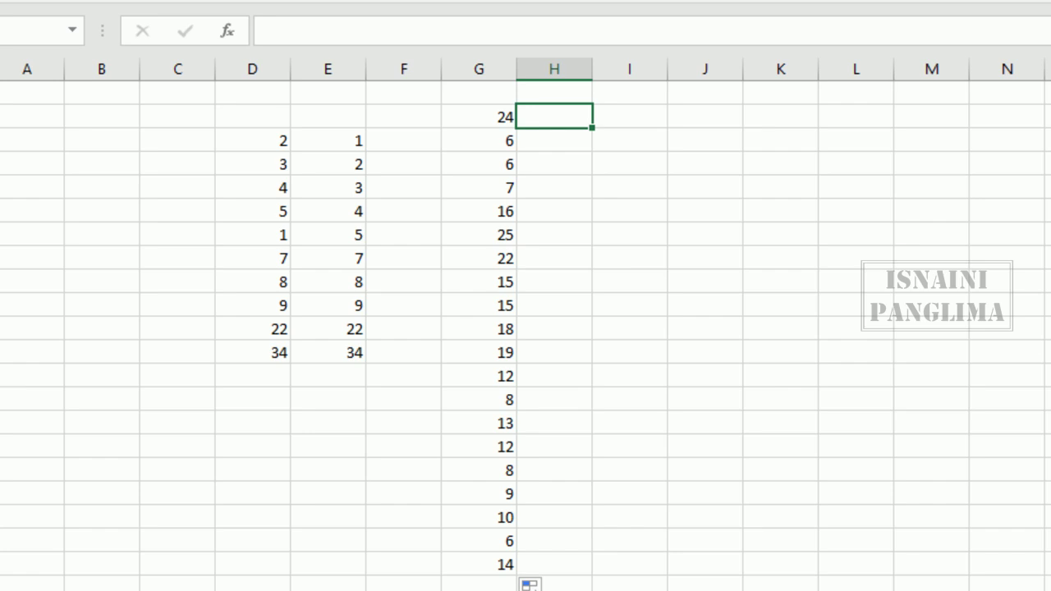
text(=urut)
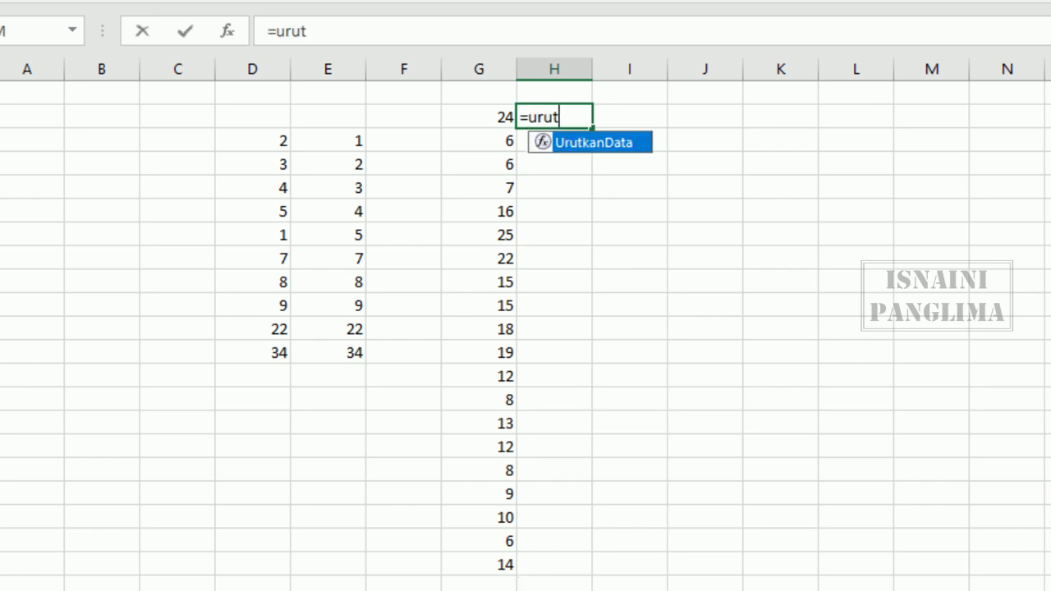
key(Tab)
click(479, 116)
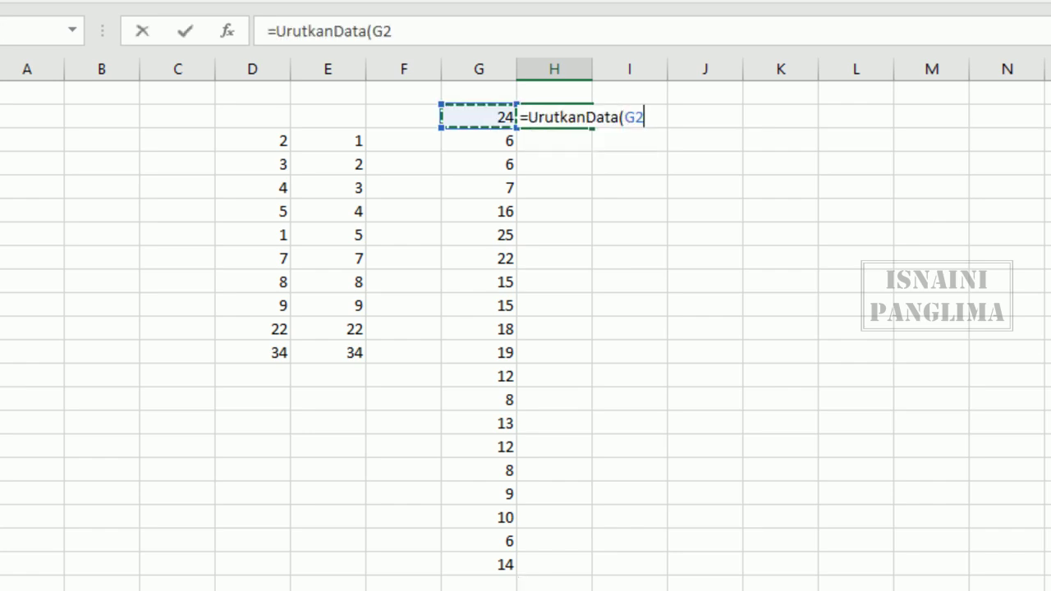
text(;)
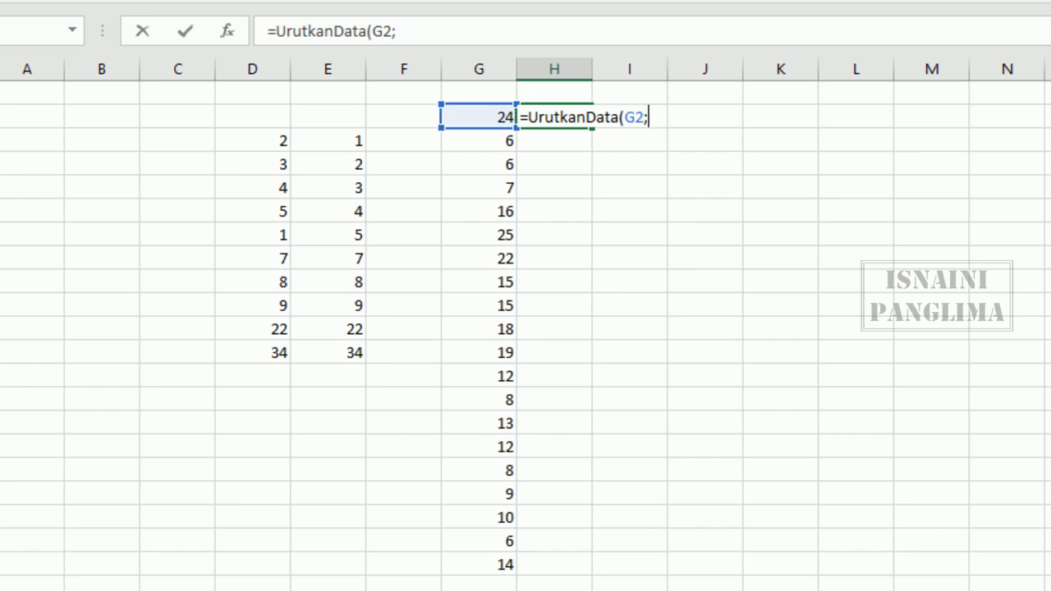
drag(502, 115, 504, 564)
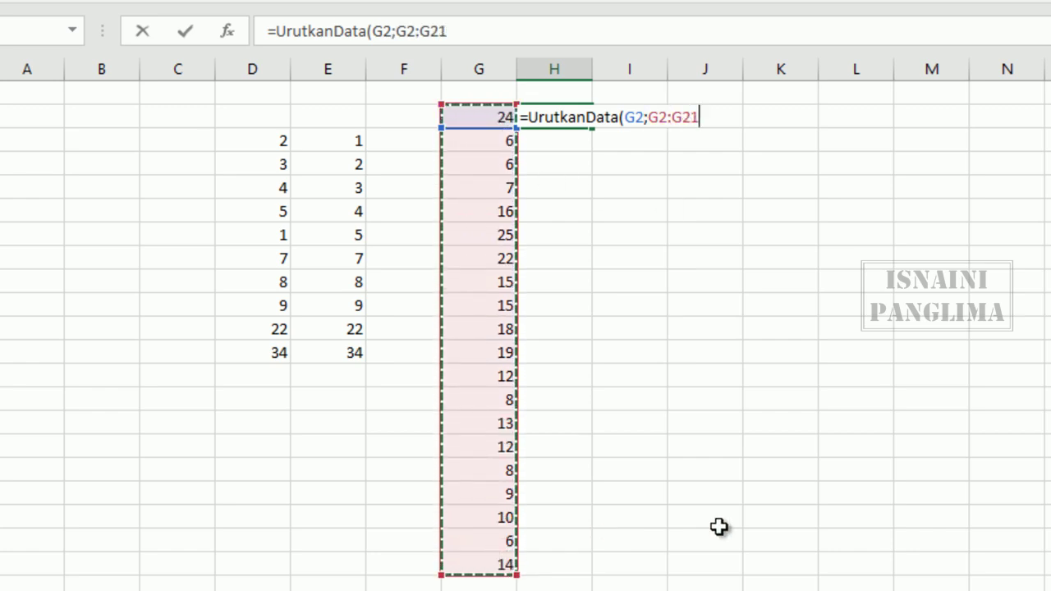
key(F4)
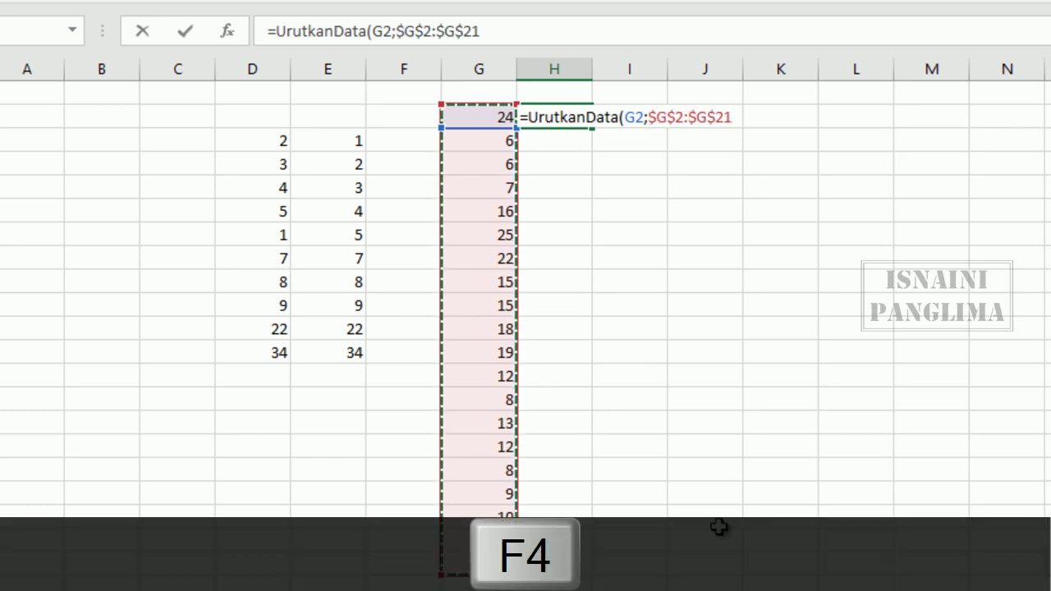
text())
key(Return)
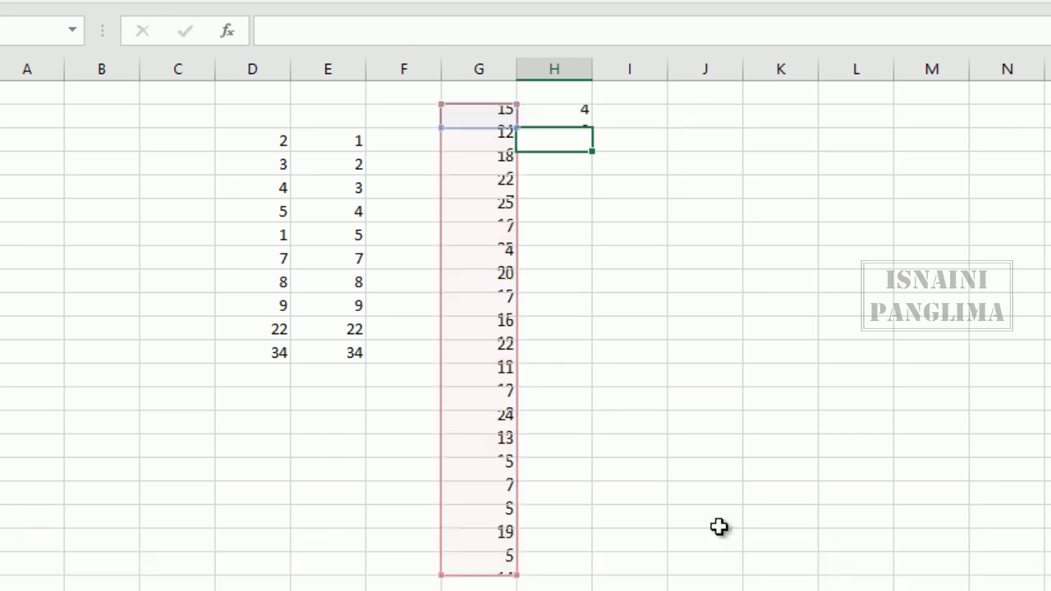
click(553, 117)
drag(594, 132, 550, 570)
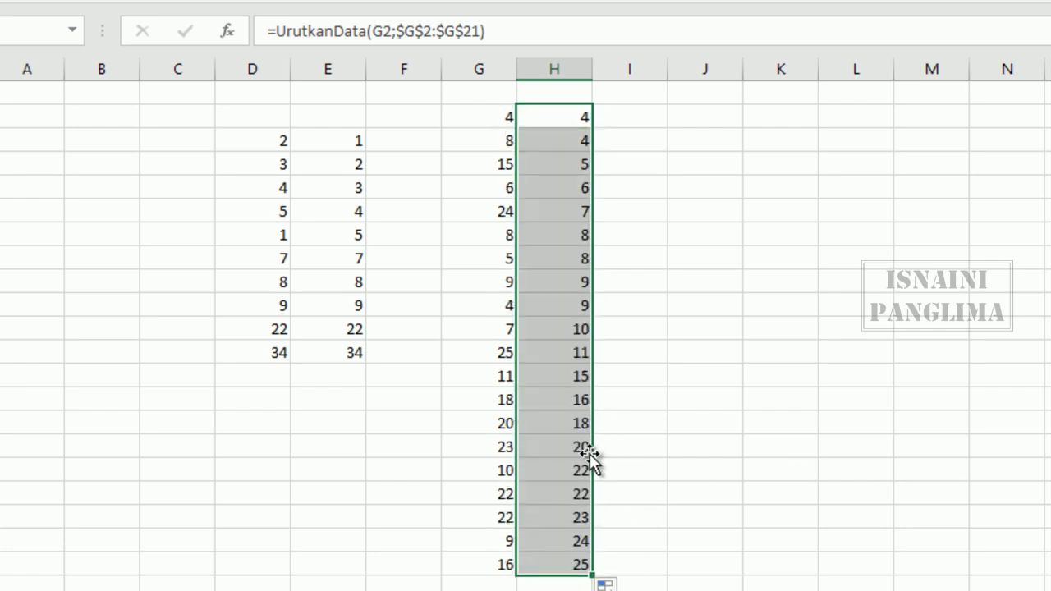
Step: Overwrite two random cells in column G with fixed values 1 and 2 (G6 gets 2)
click(506, 283)
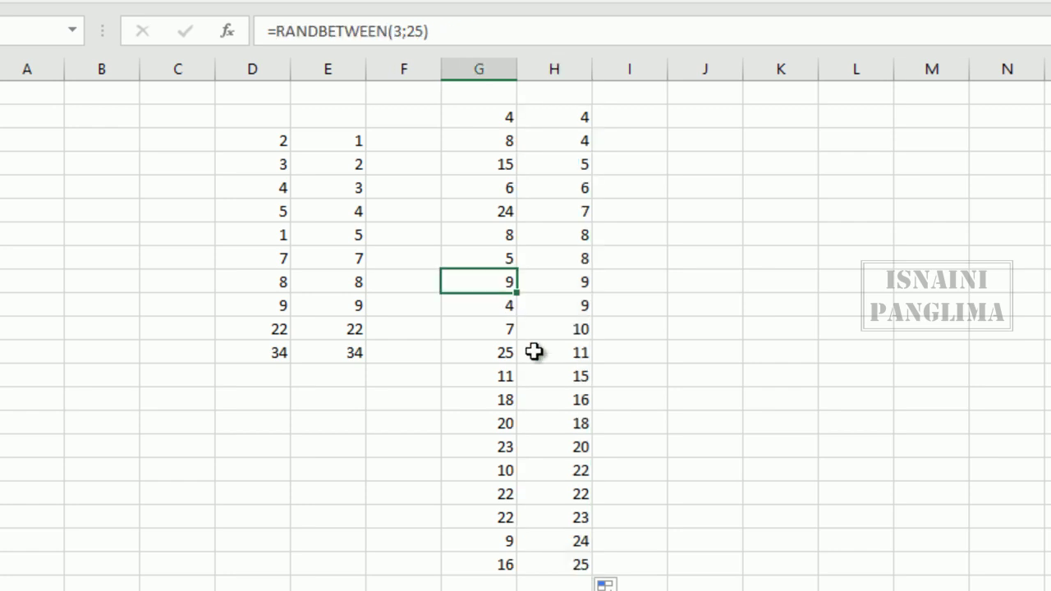
text(1)
click(656, 327)
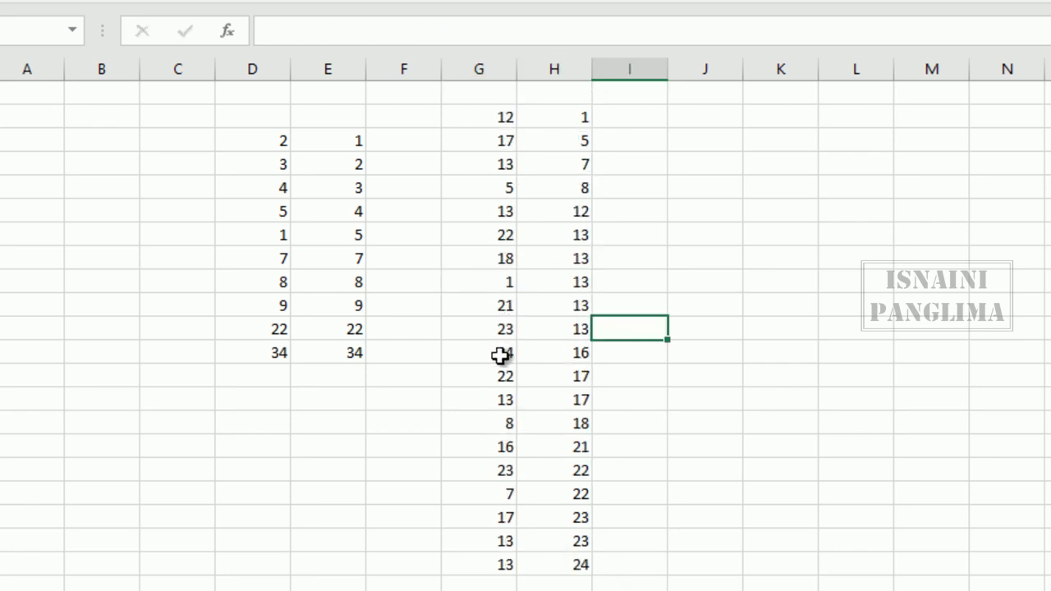
click(502, 253)
click(500, 213)
text(2)
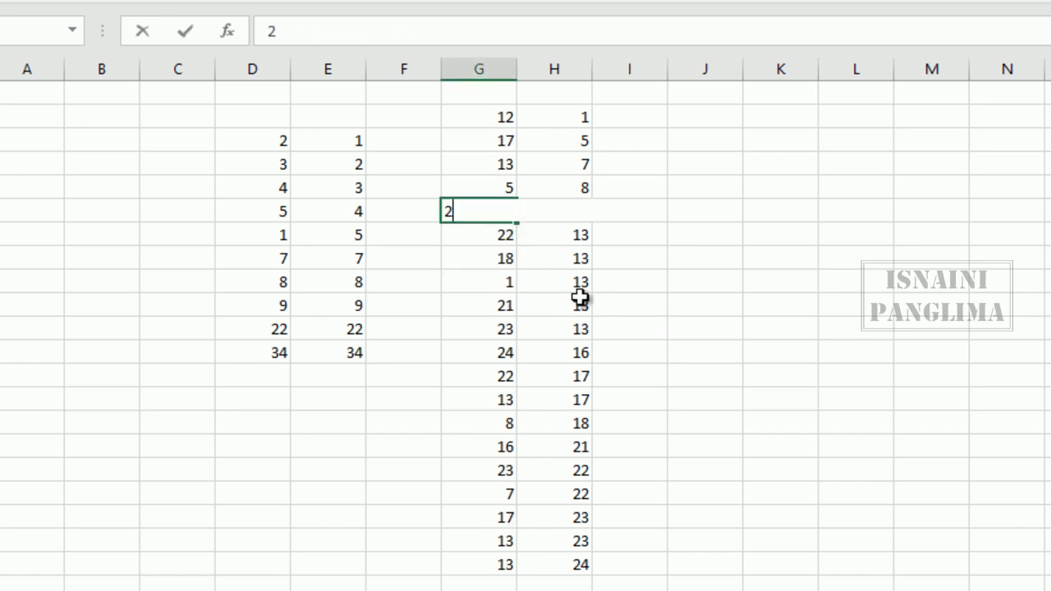
click(678, 197)
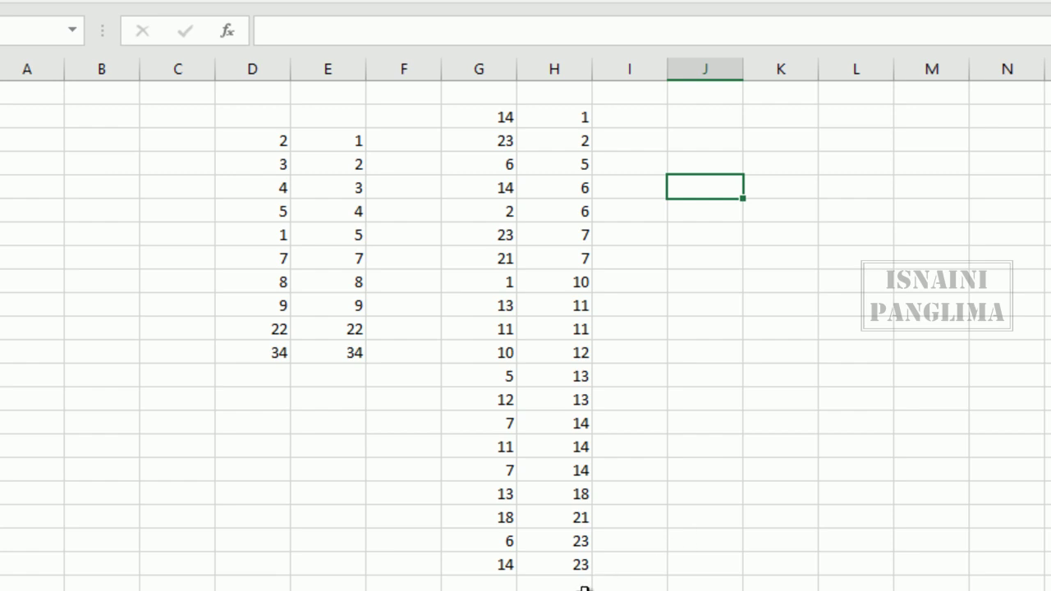
click(577, 566)
Step: Extend the sorting formula down to row 25 and recalculate the random numbers with F9
drag(590, 580, 590, 588)
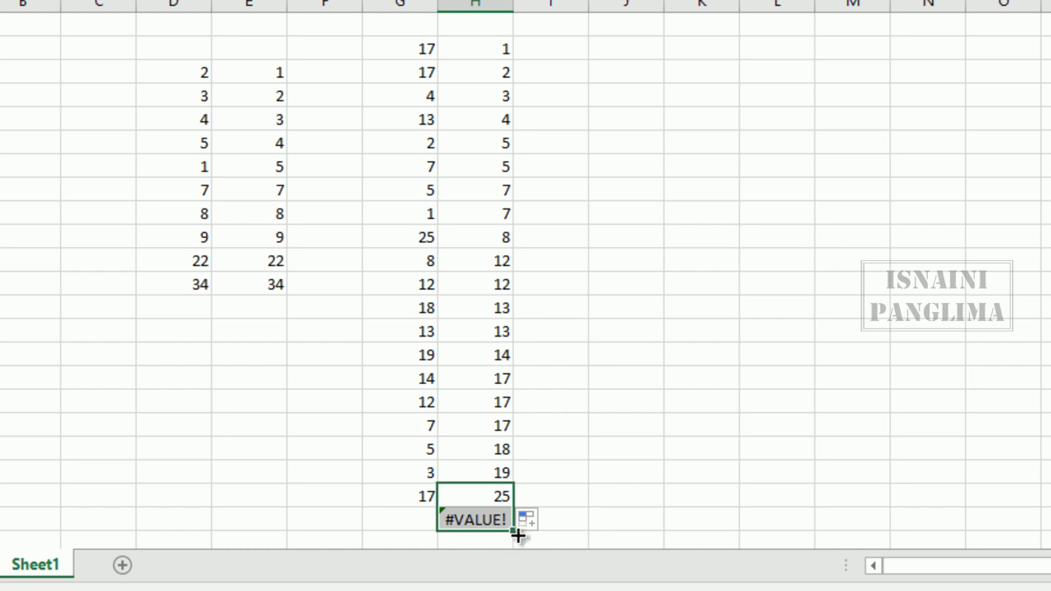
drag(518, 535, 492, 503)
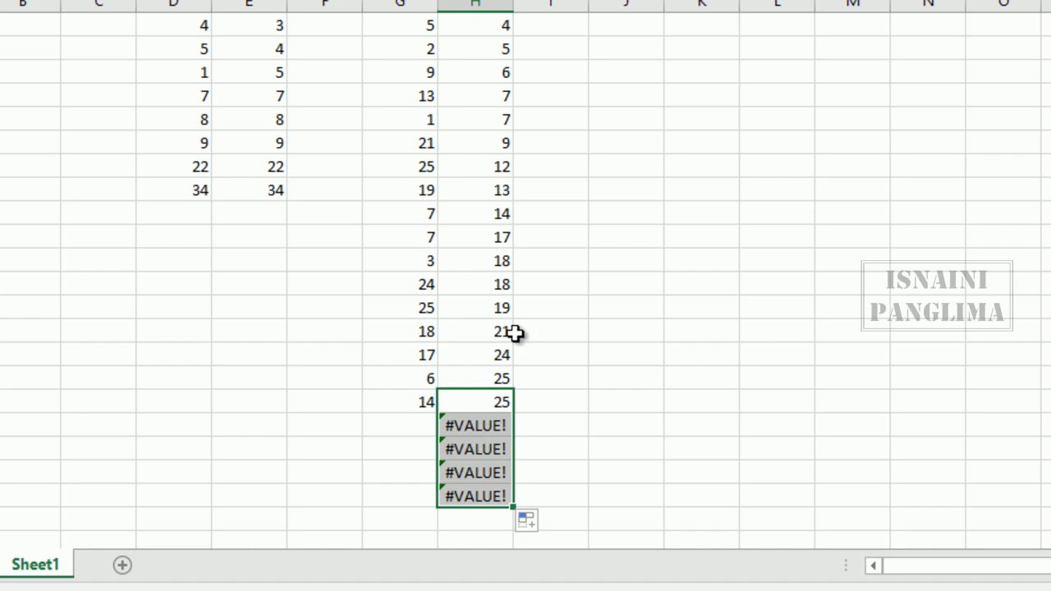
scroll(632, 313, up, 2)
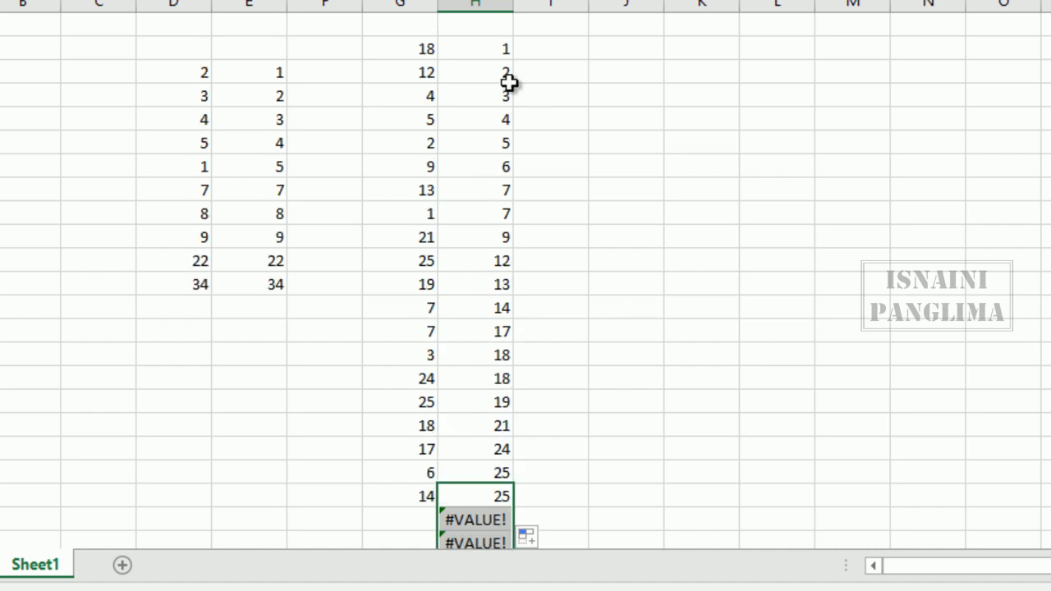
click(484, 49)
click(628, 164)
key(F9)
click(484, 47)
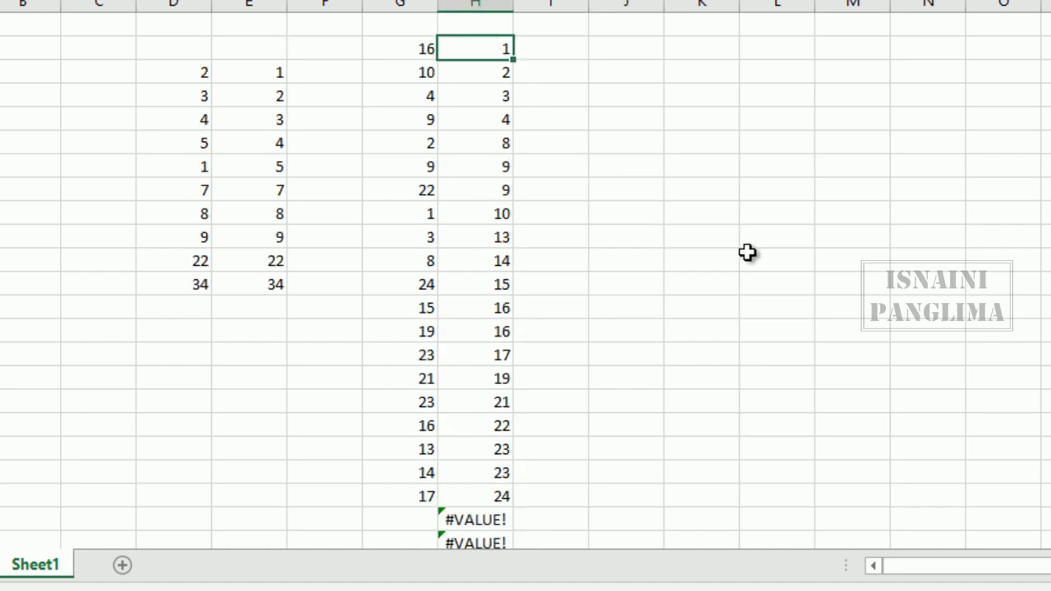
Step: Edit H2's formula so its range becomes $G$2:$G$25
key(F2)
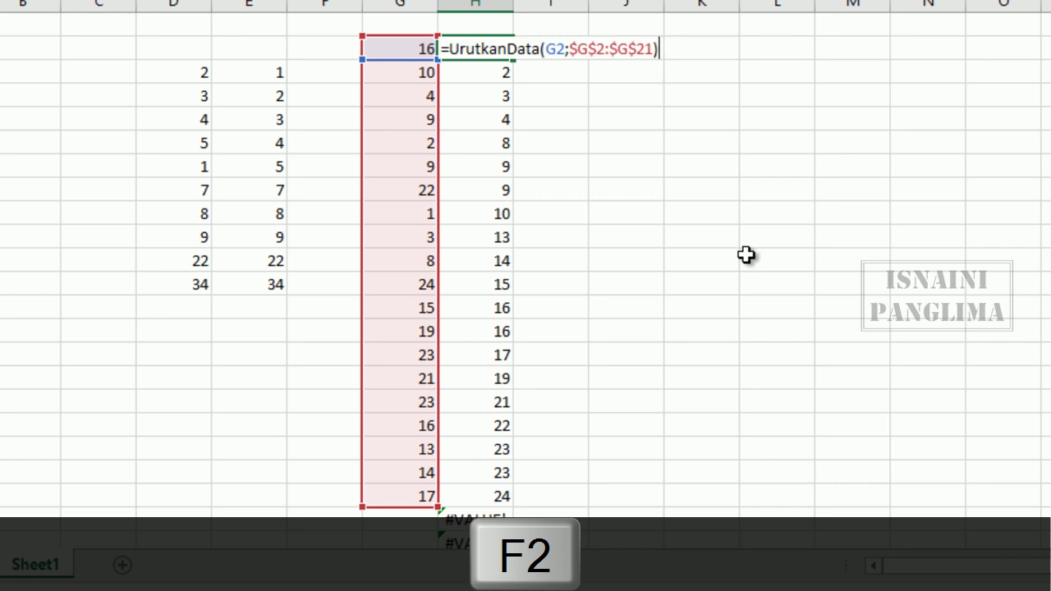
scroll(683, 420, down, 2)
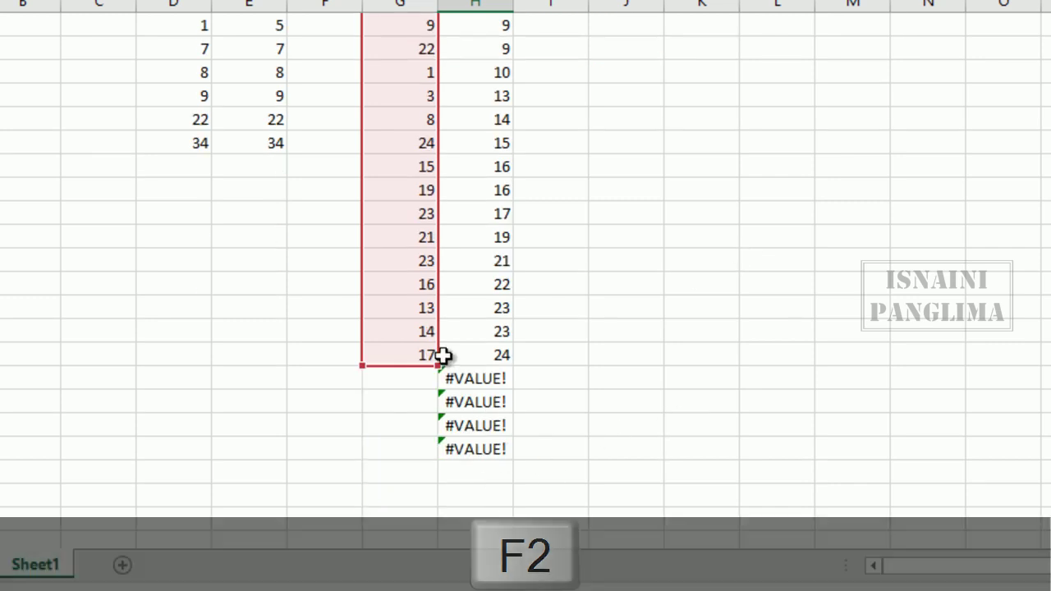
drag(440, 364, 435, 460)
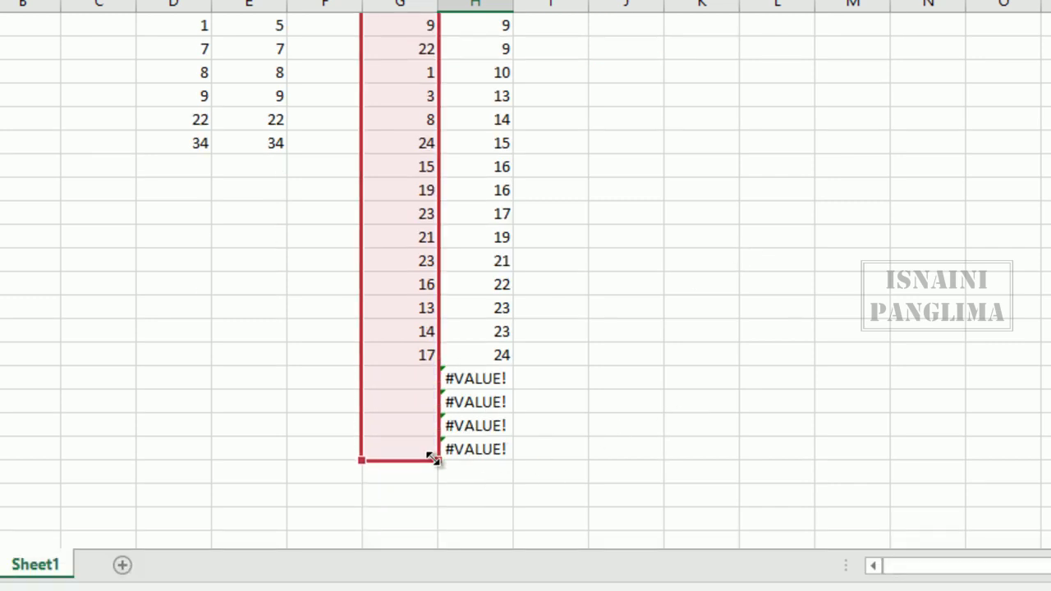
scroll(675, 415, up, 2)
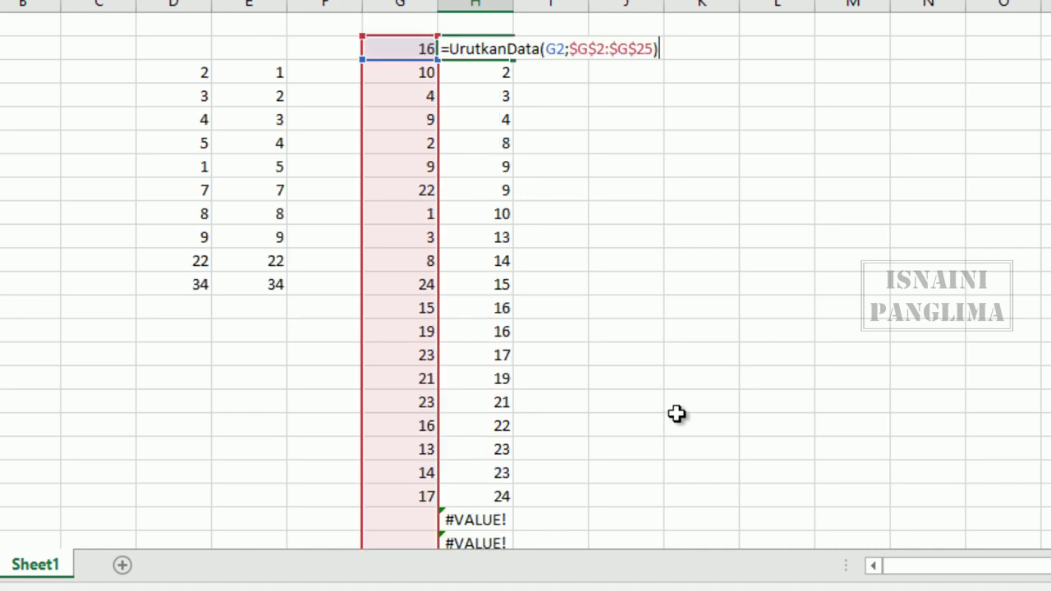
key(Return)
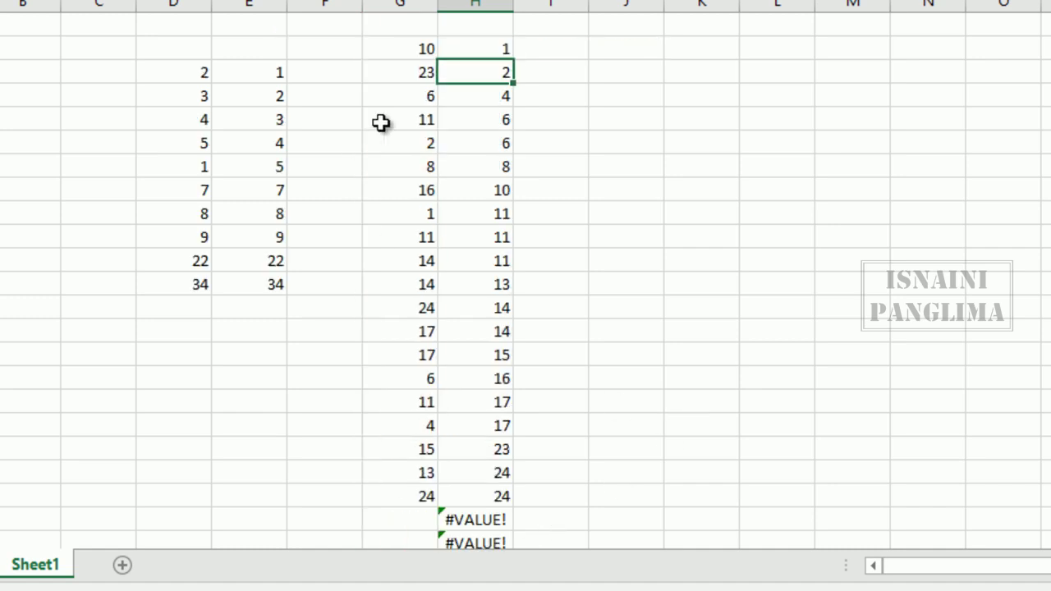
click(465, 48)
Step: Fill H2's formula down column H, then add 3, 4, 100 and 200 in G18:G21
mouse_move(511, 61)
mouse_down()
mouse_move(477, 515)
mouse_move(499, 501)
mouse_up()
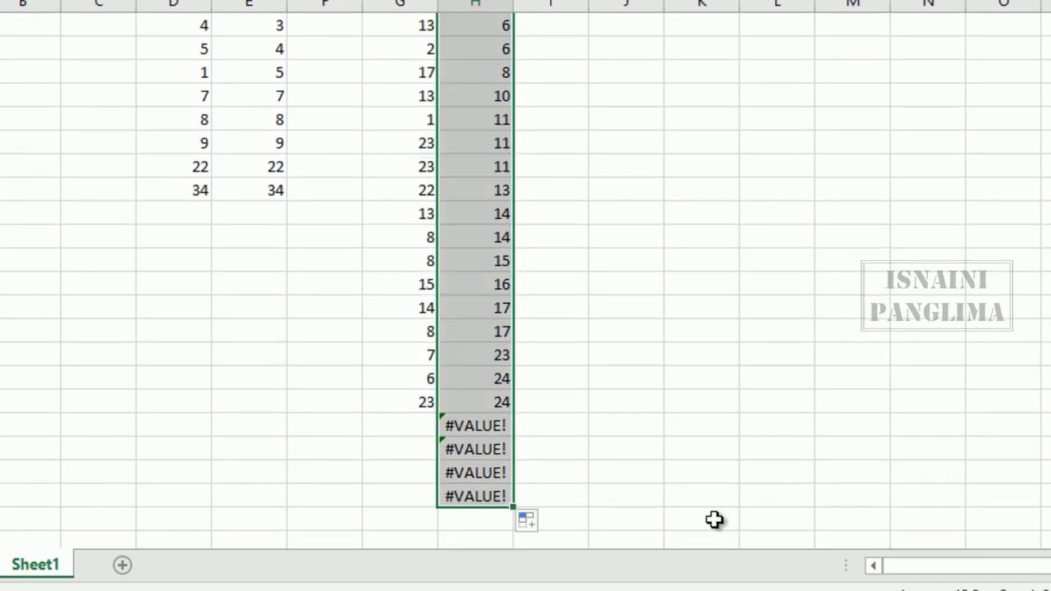
click(419, 425)
text(3)
key(Return)
text(4)
key(Return)
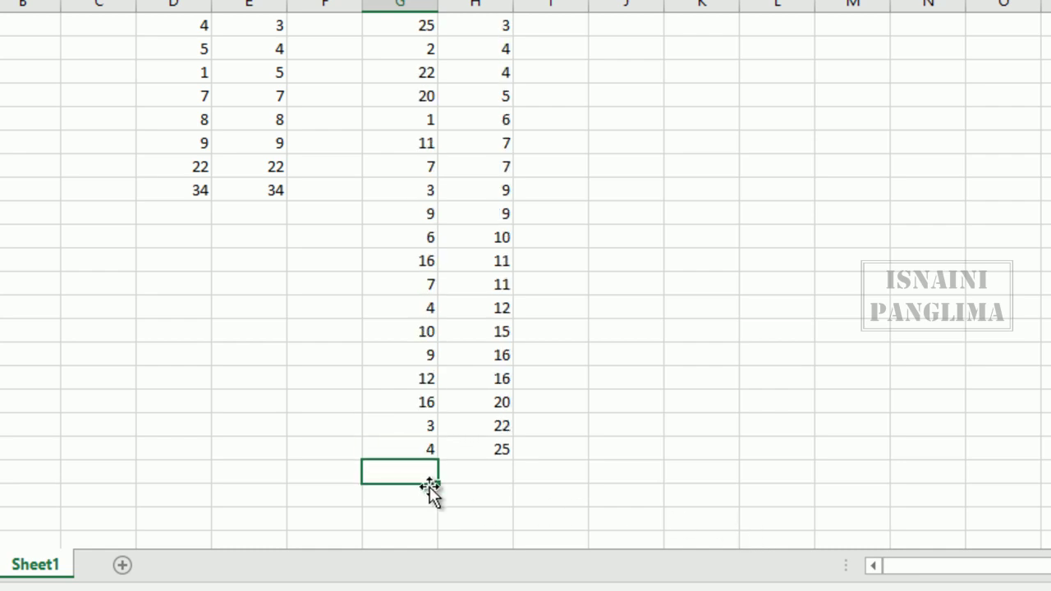
text(100)
key(Return)
text(200)
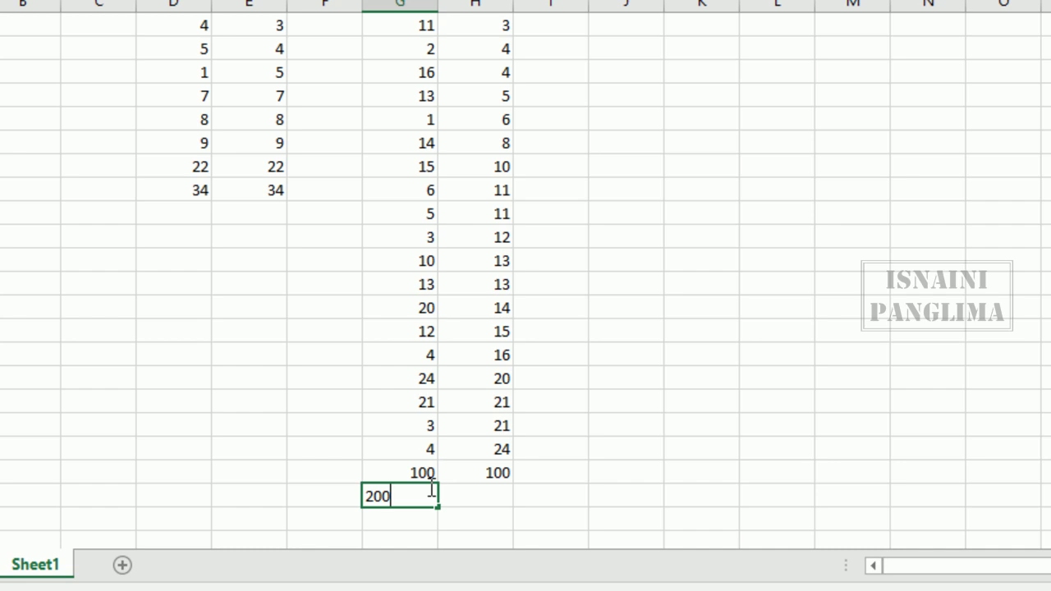
key(Return)
scroll(705, 484, up, 2)
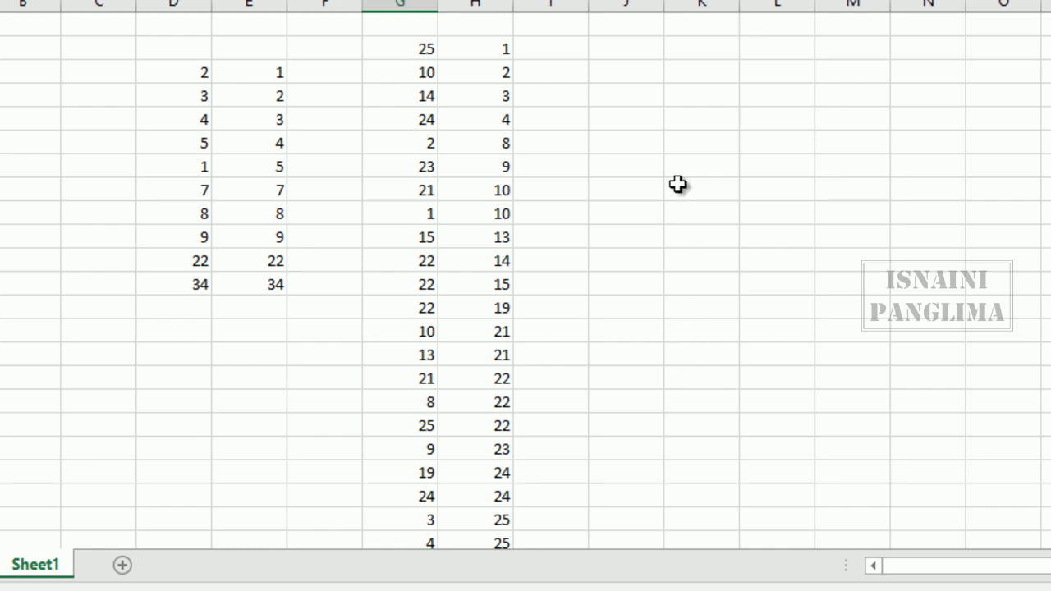
Step: Type eleven names into J2:J12, one per row, and autofit column J
click(630, 47)
text(abd)
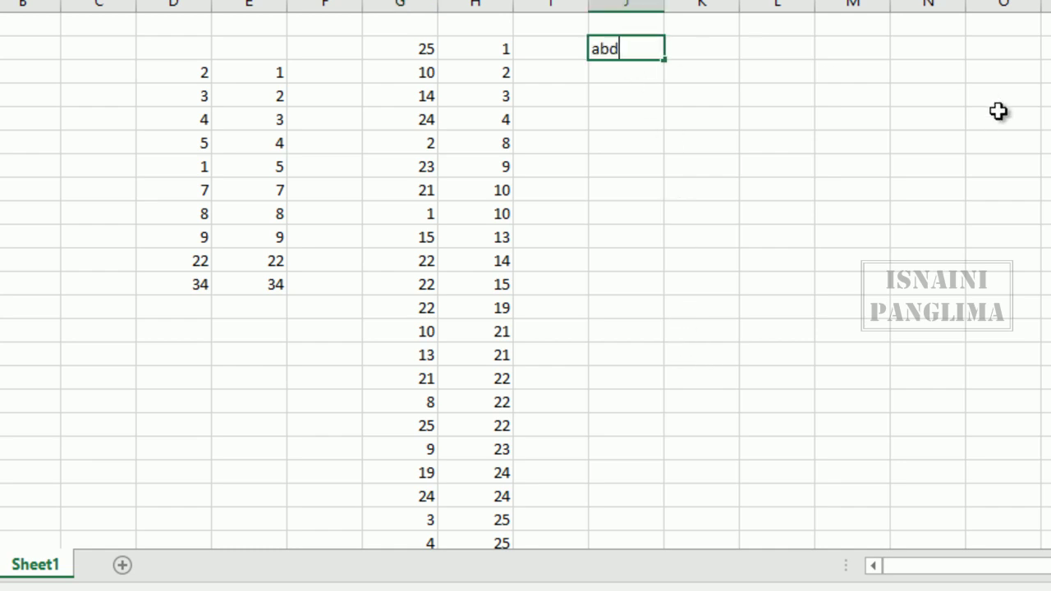
text(ullah)
key(Return)
text(abdullah)
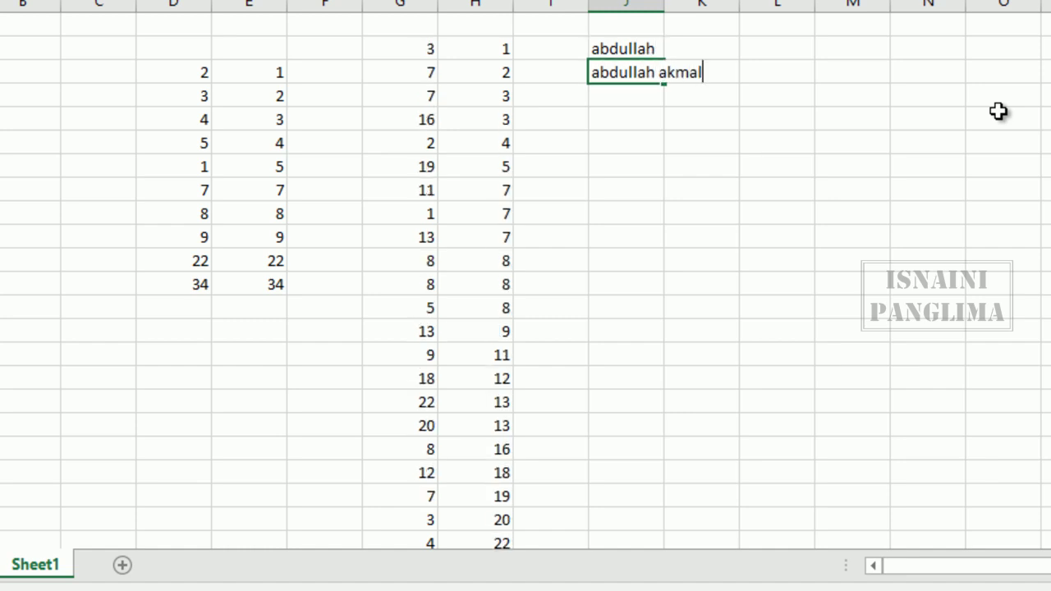
key(Return)
text(kamaluddin)
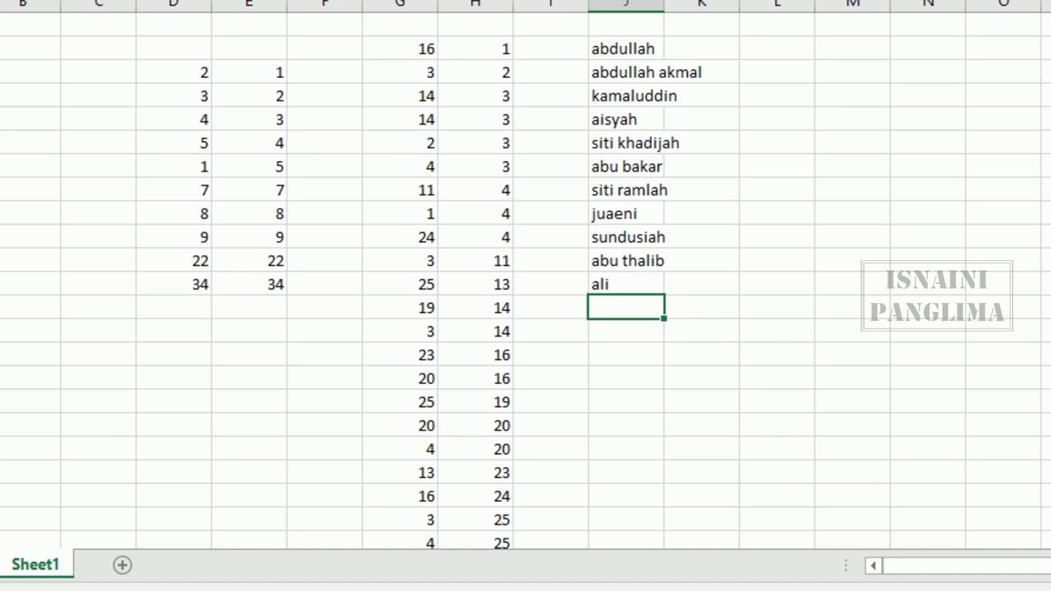
double_click(663, 6)
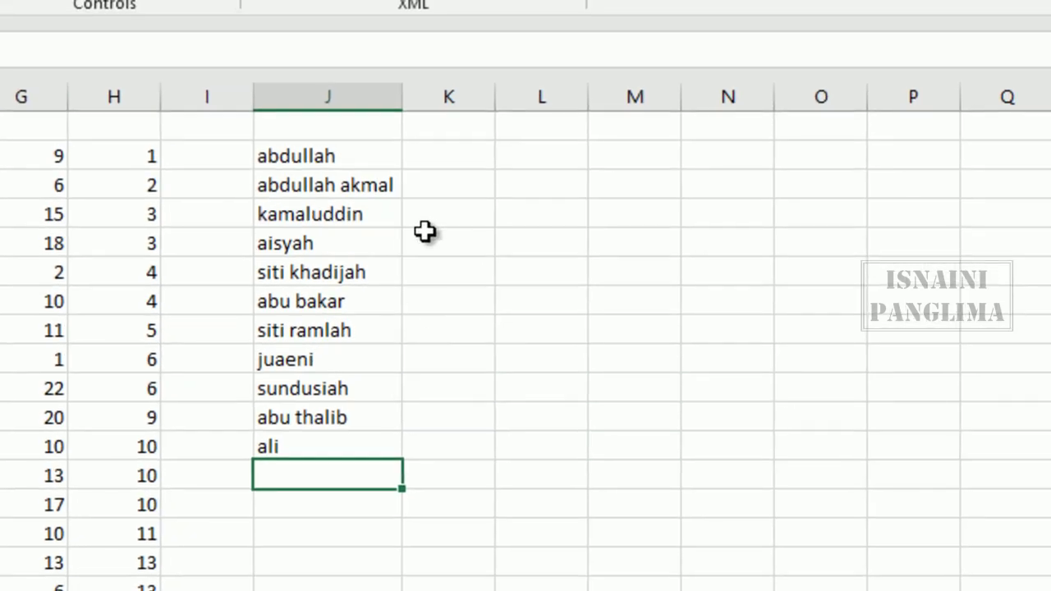
Step: Enter =UrutkanData(J2;$J$2:$J$12) in K2 to sort the names
click(442, 158)
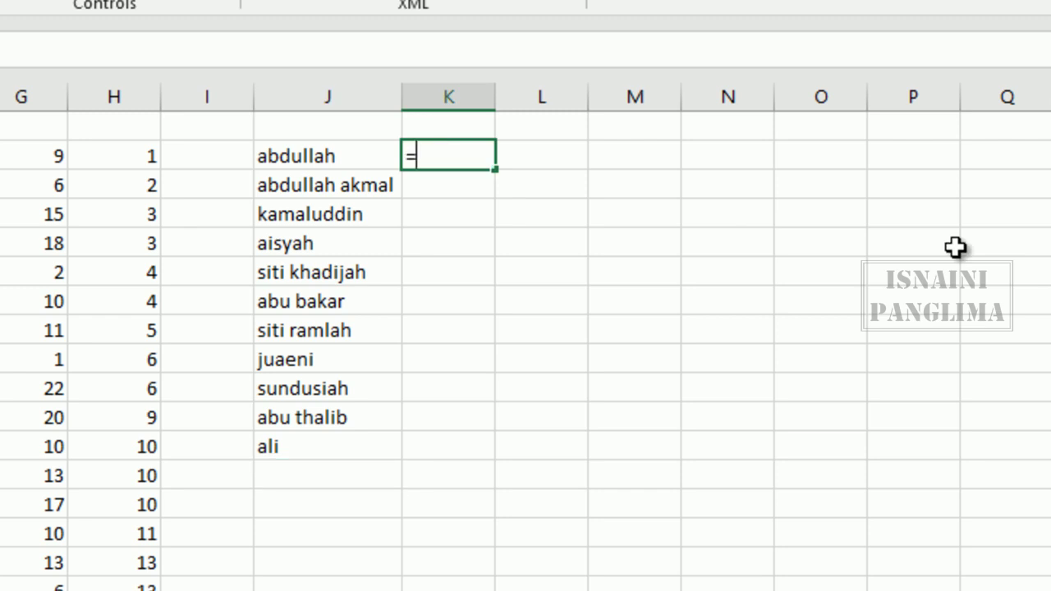
text(uru)
key(Tab)
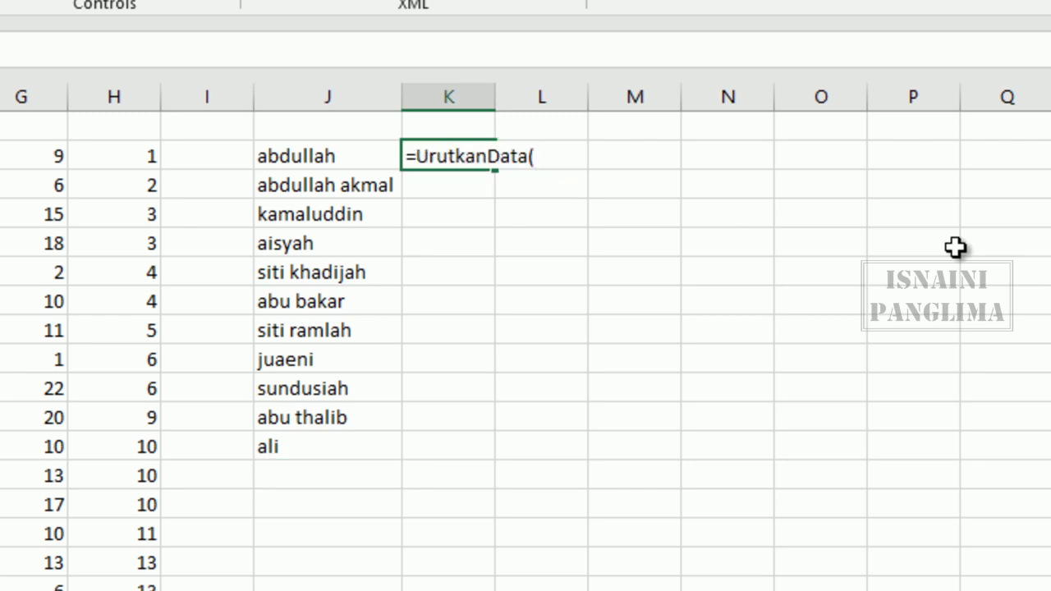
click(298, 160)
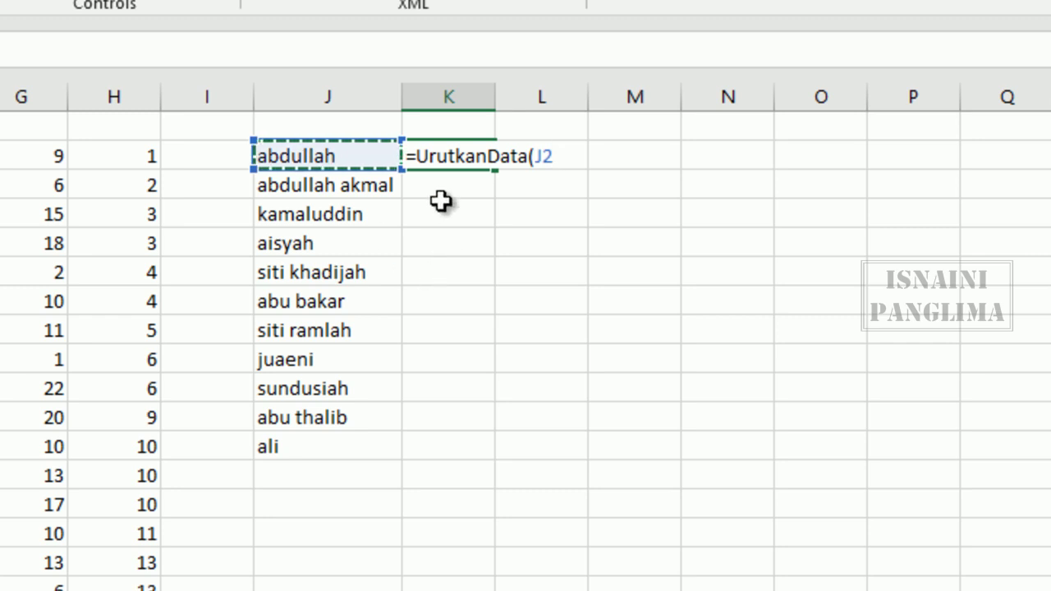
text(;)
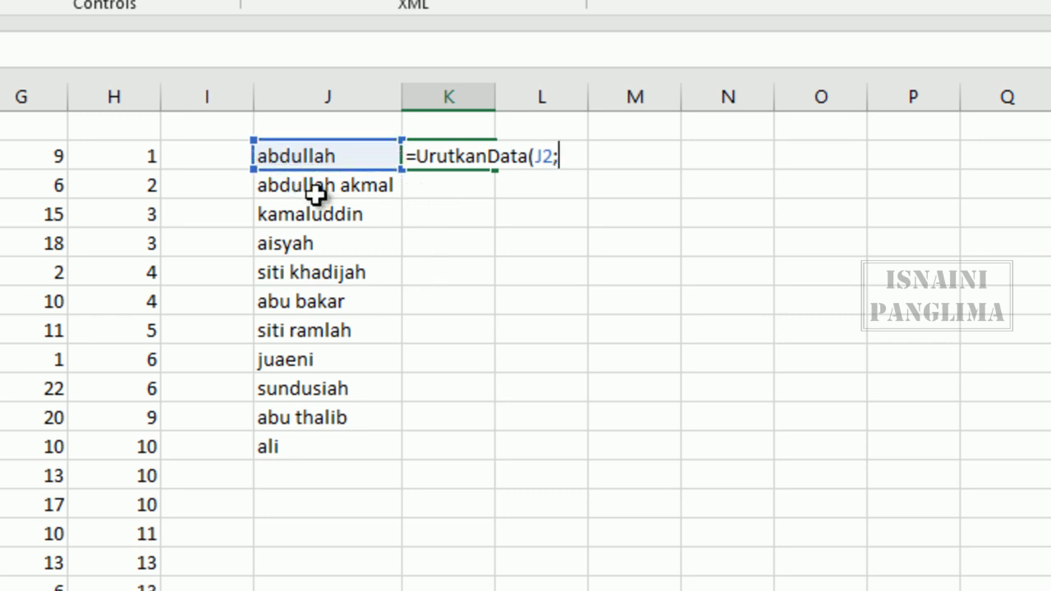
drag(312, 159, 278, 468)
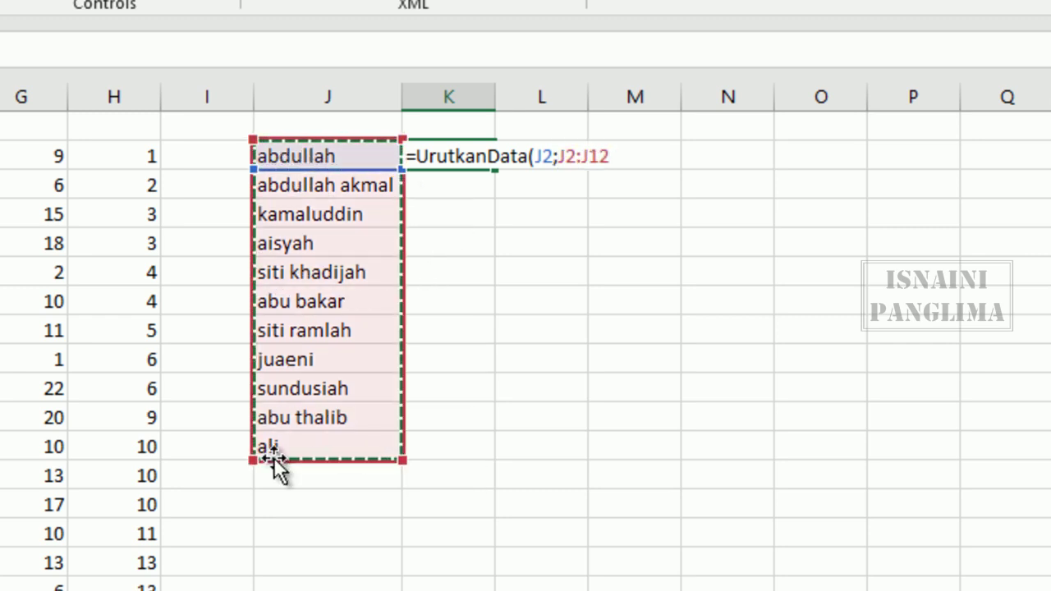
key(F4)
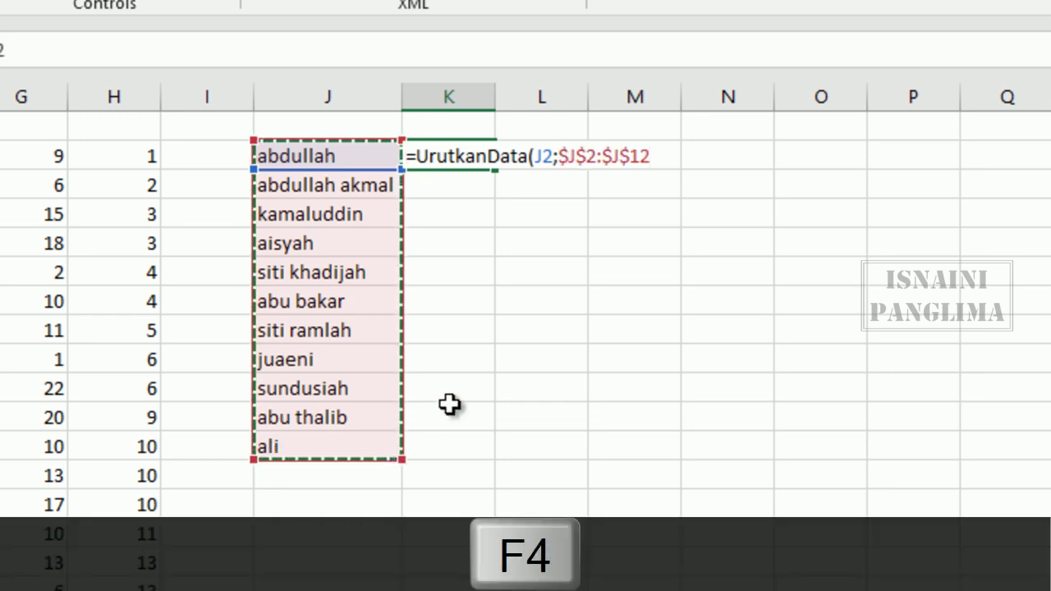
text())
key(Return)
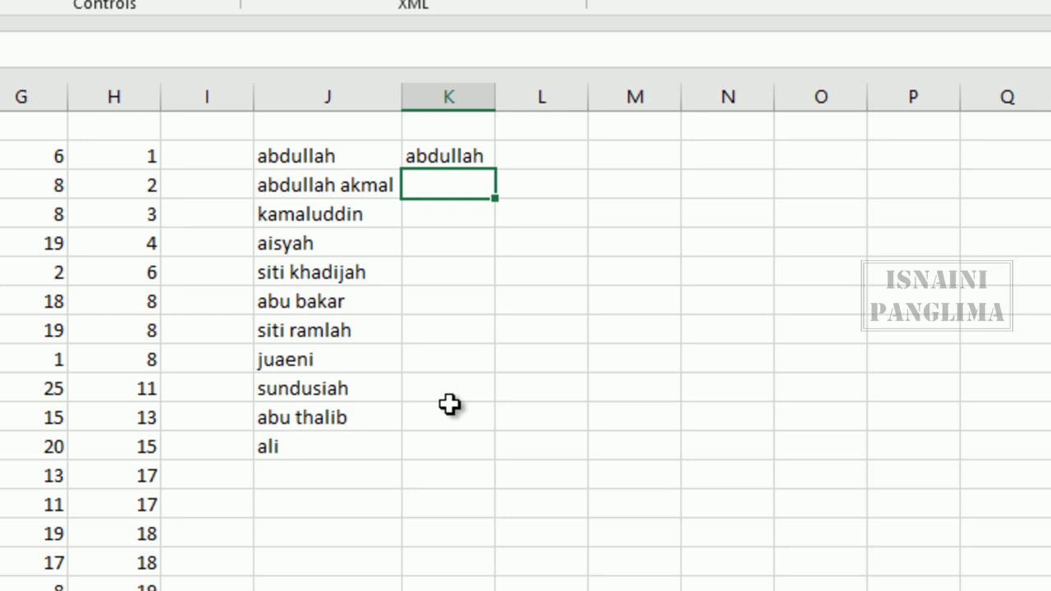
Step: Copy K2's formula down to K12 and widen column K to fit
click(453, 157)
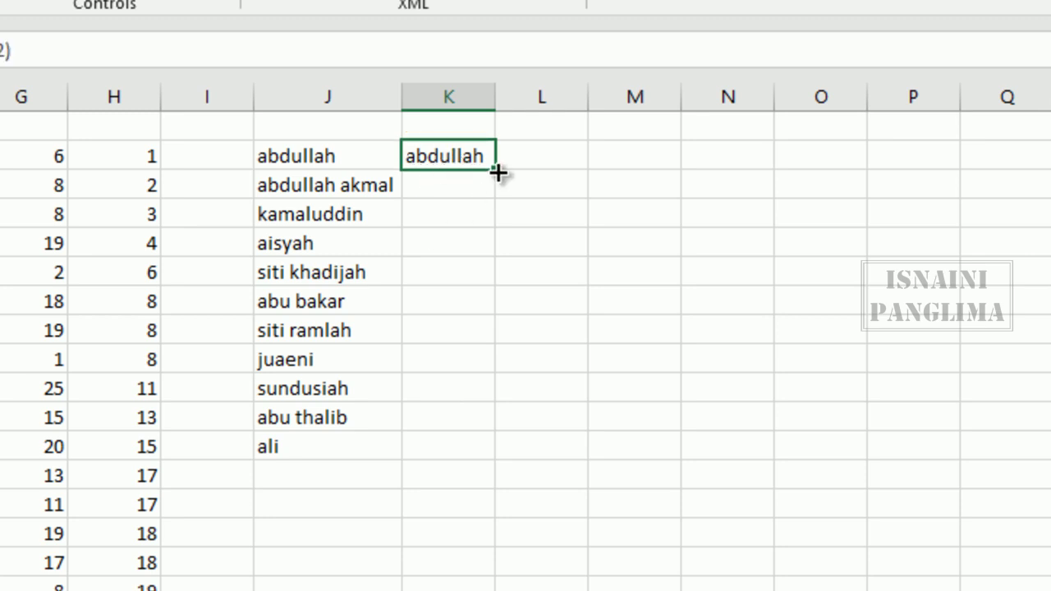
double_click(495, 169)
drag(497, 95, 563, 85)
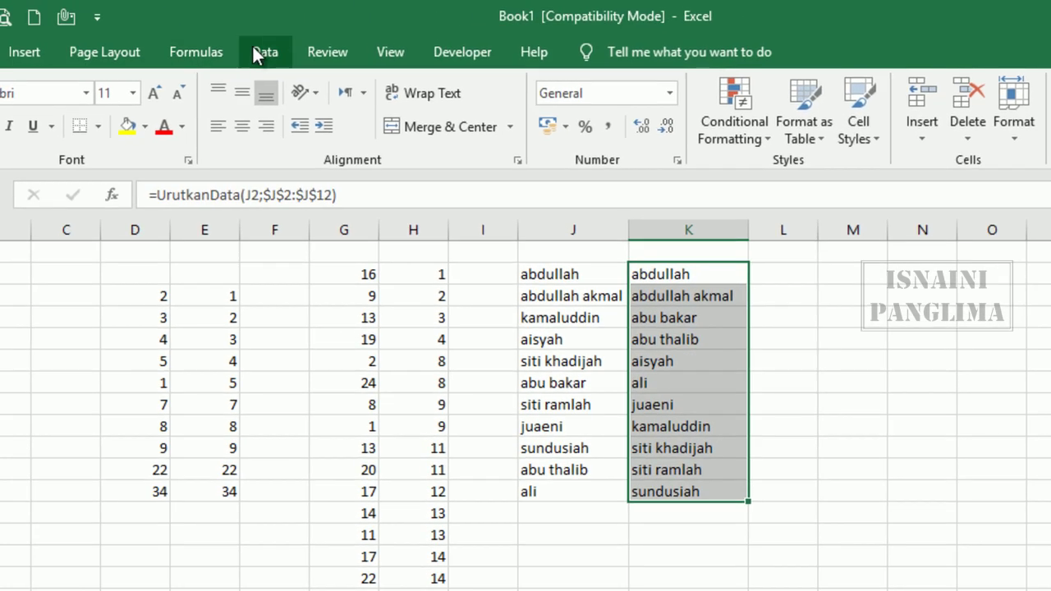
Step: Start a Sort from the Data tab, cancel the Sort Warning, then select cell L2
click(264, 51)
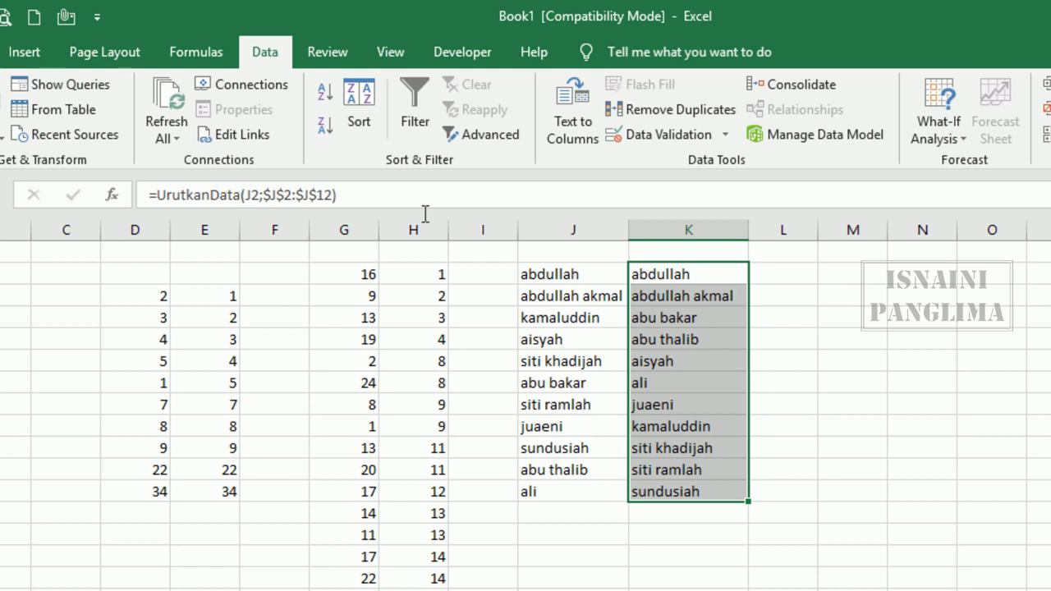
click(353, 106)
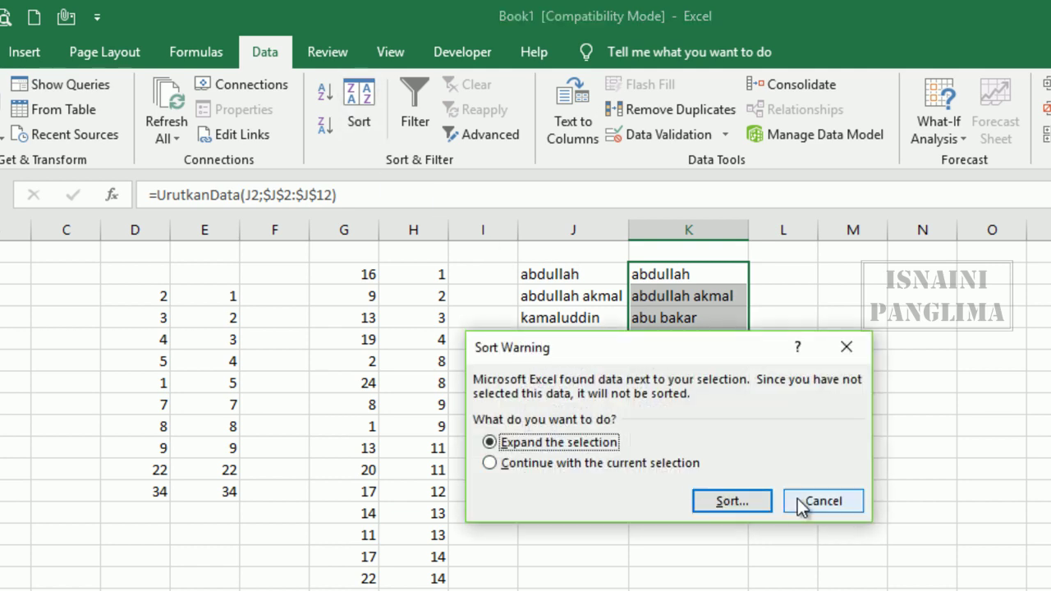
click(824, 507)
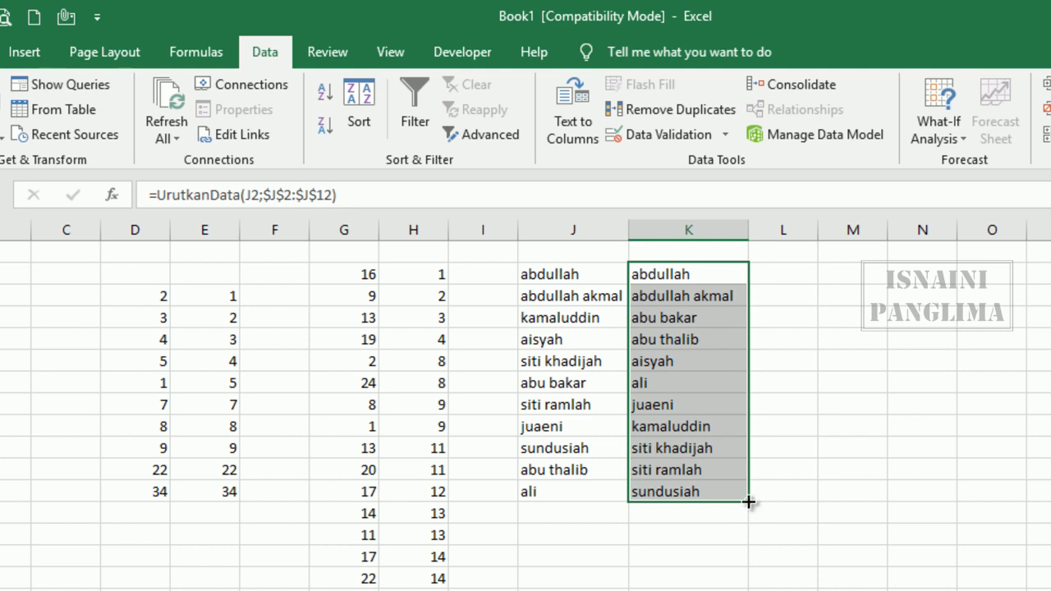
click(789, 275)
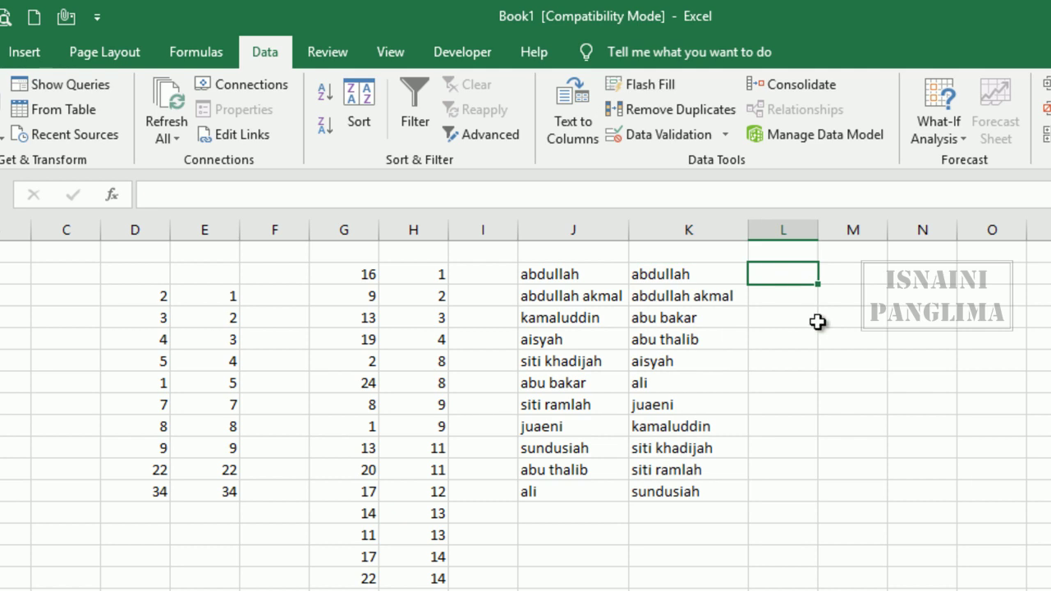